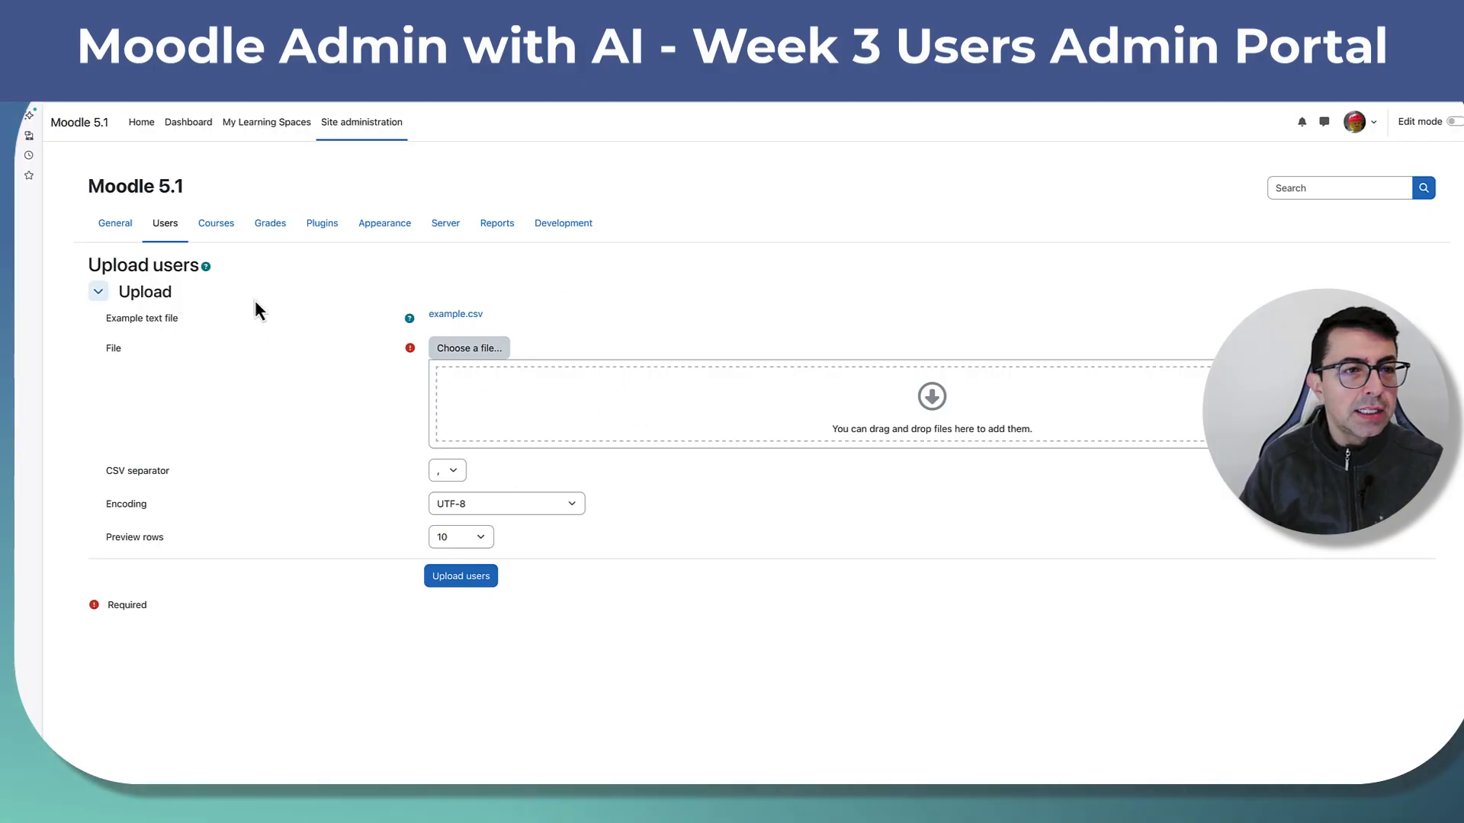
- Open the Upload user pictures page from the Users section of site administration
left_click(171, 227)
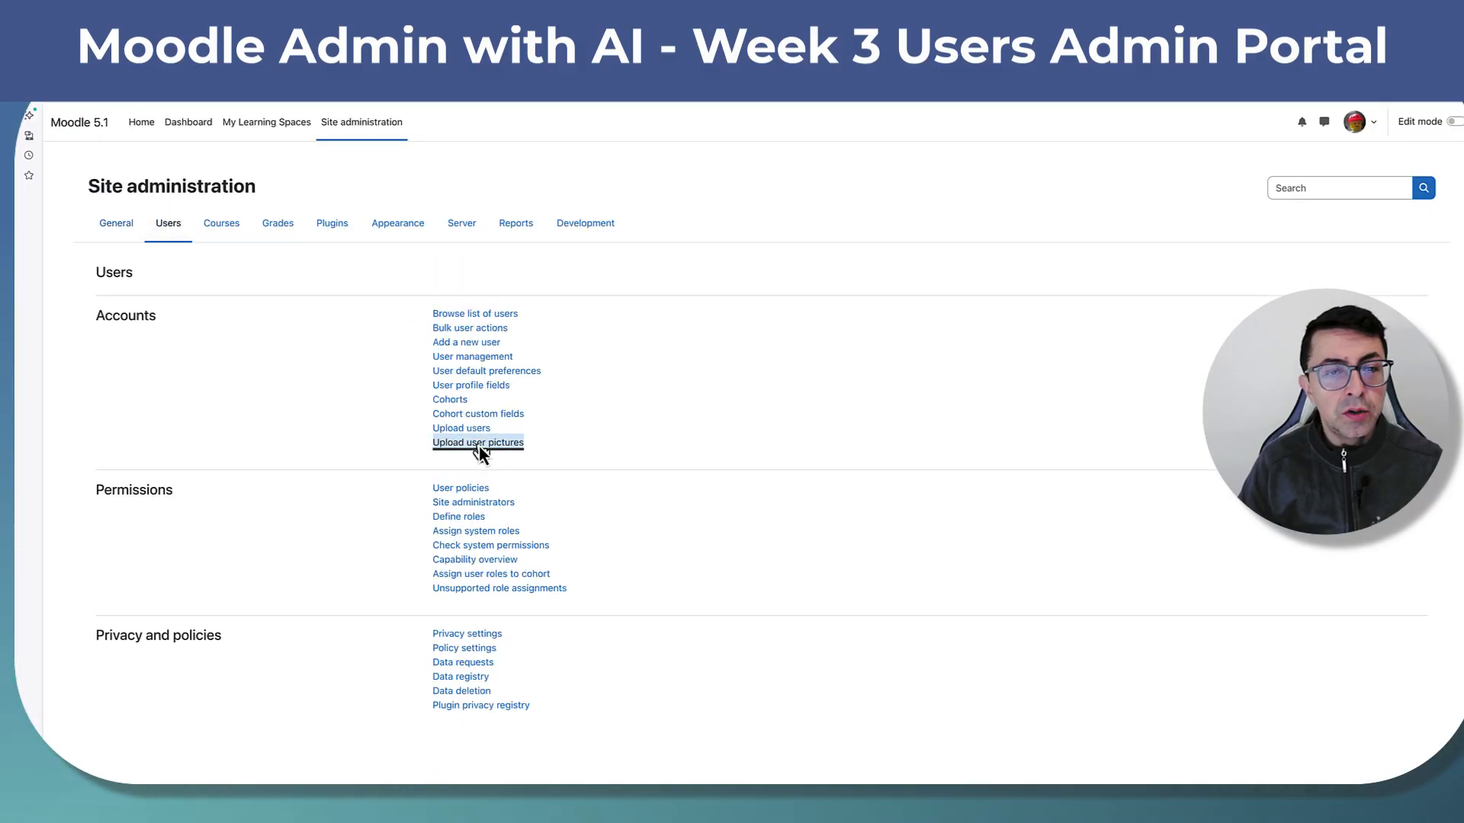
left_click(479, 445)
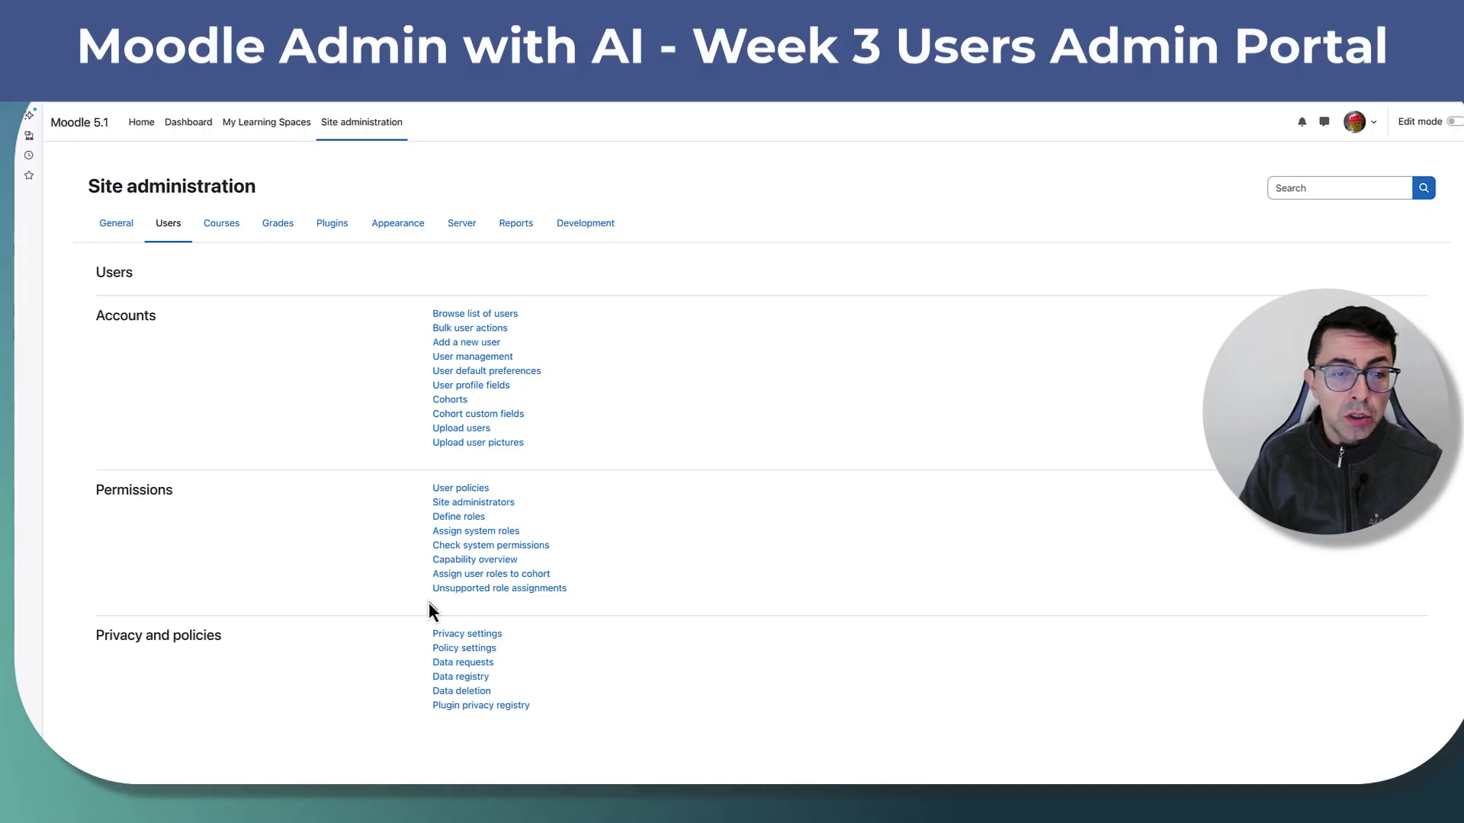
- Review the User policies settings, from default roles and hidden user fields to user identity, name format and Gravatar options
left_click(456, 491)
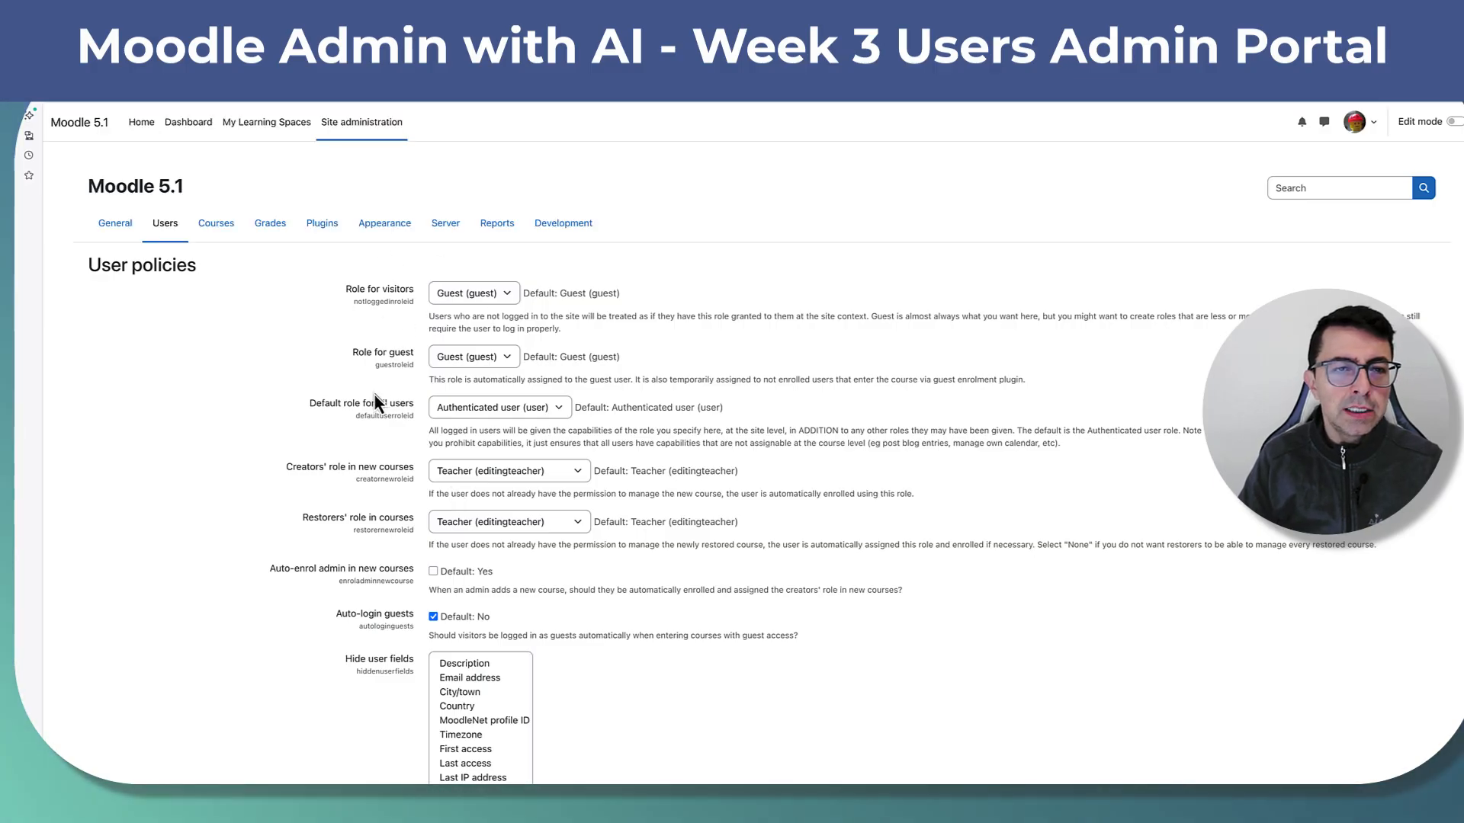
scroll(397, 380, "down", 3)
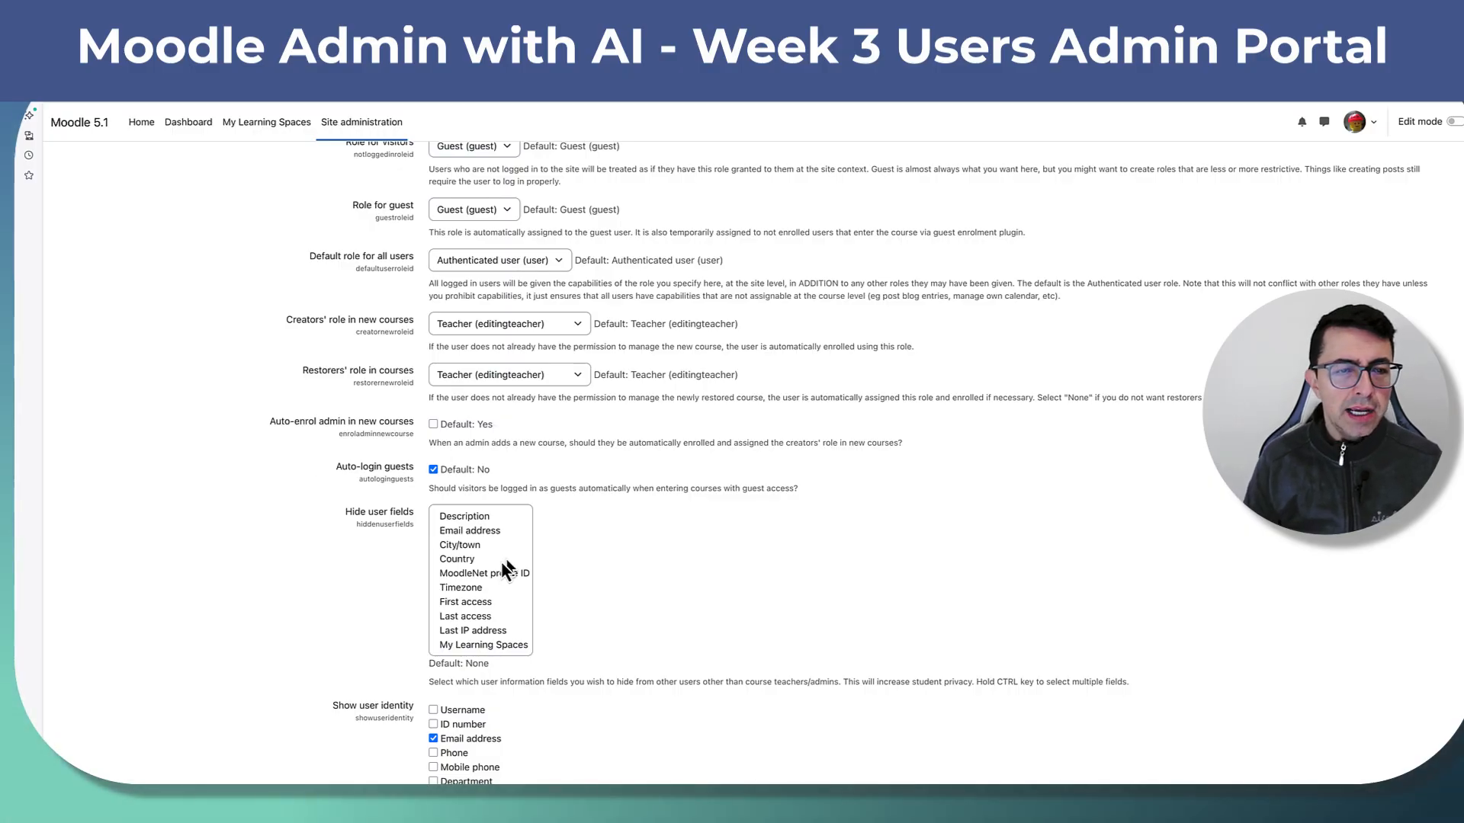
scroll(466, 564, "down", 1)
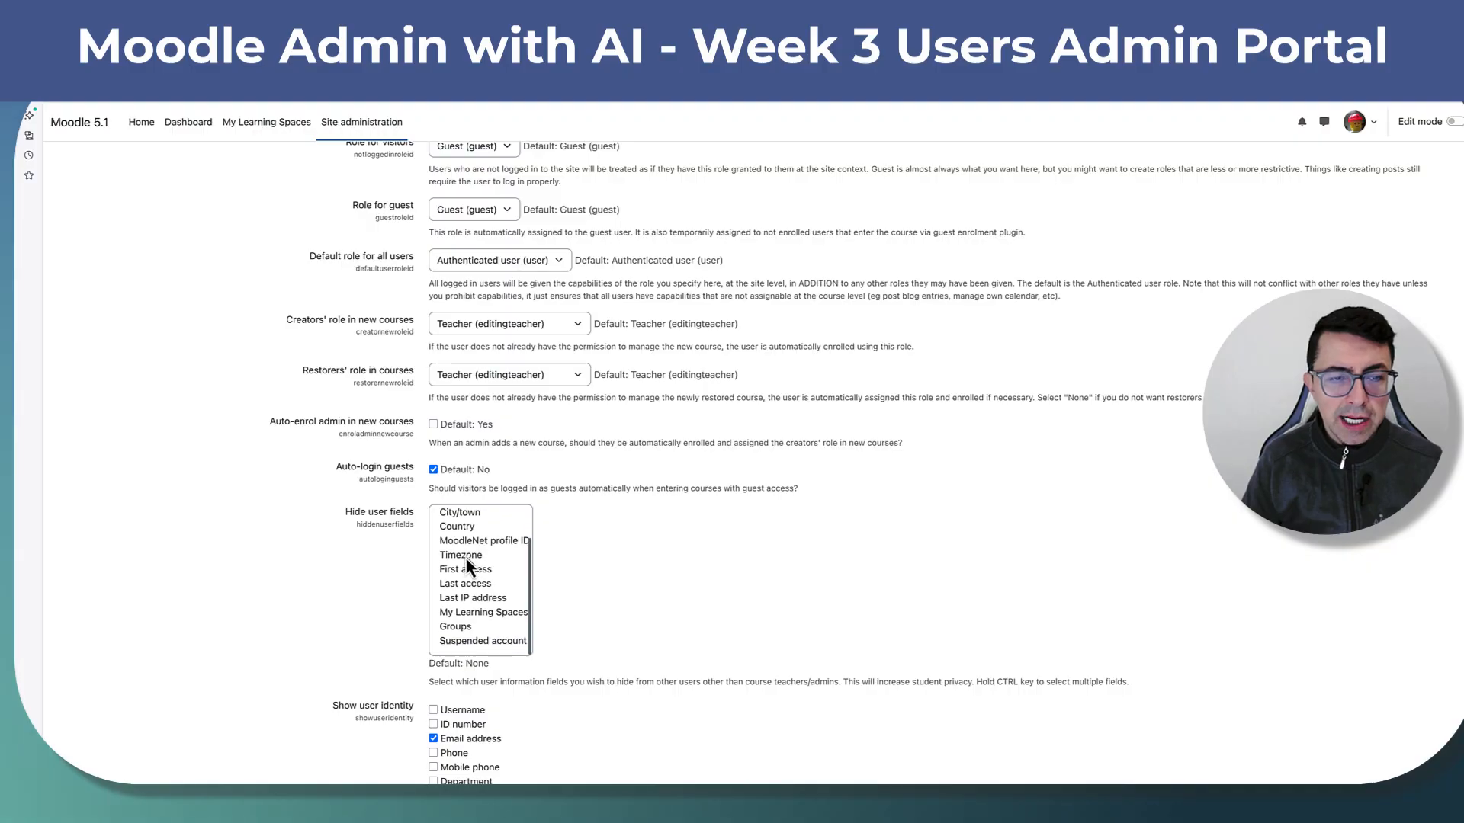
scroll(466, 564, "down", 5)
scroll(465, 560, "down", 2)
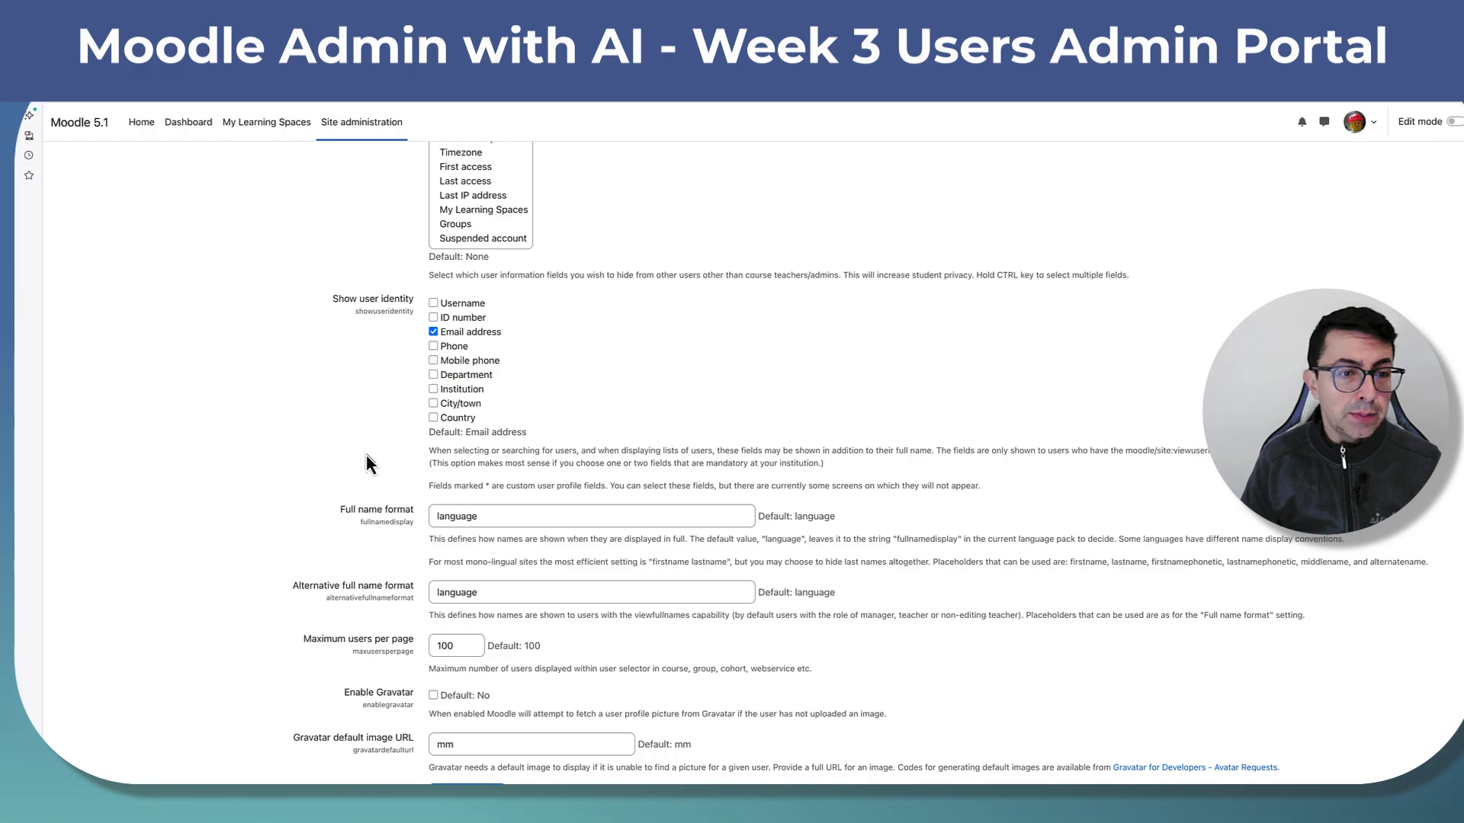
scroll(367, 462, "down", 1)
scroll(366, 456, "up", 1)
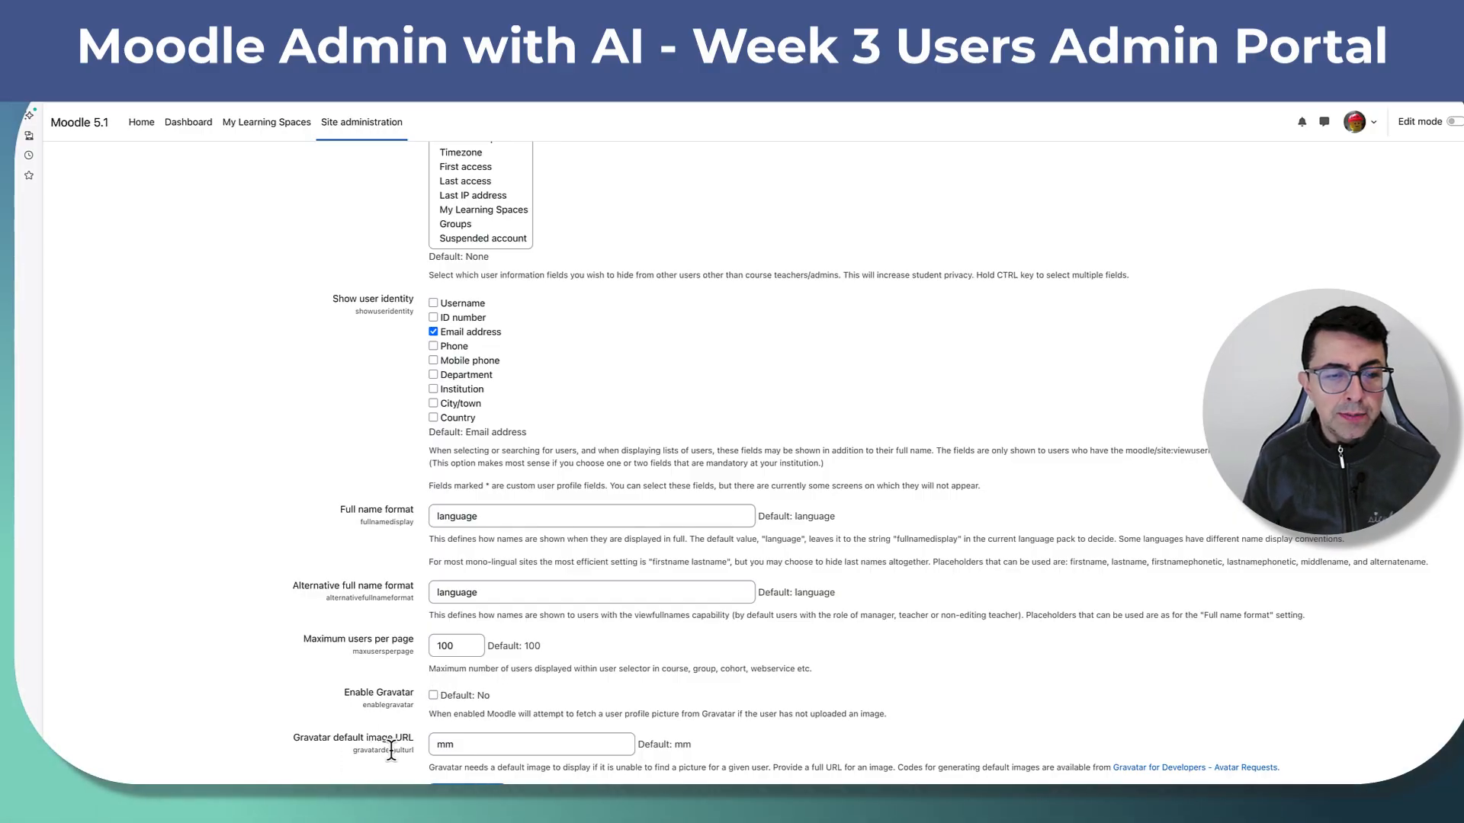
scroll(530, 739, "up", 10)
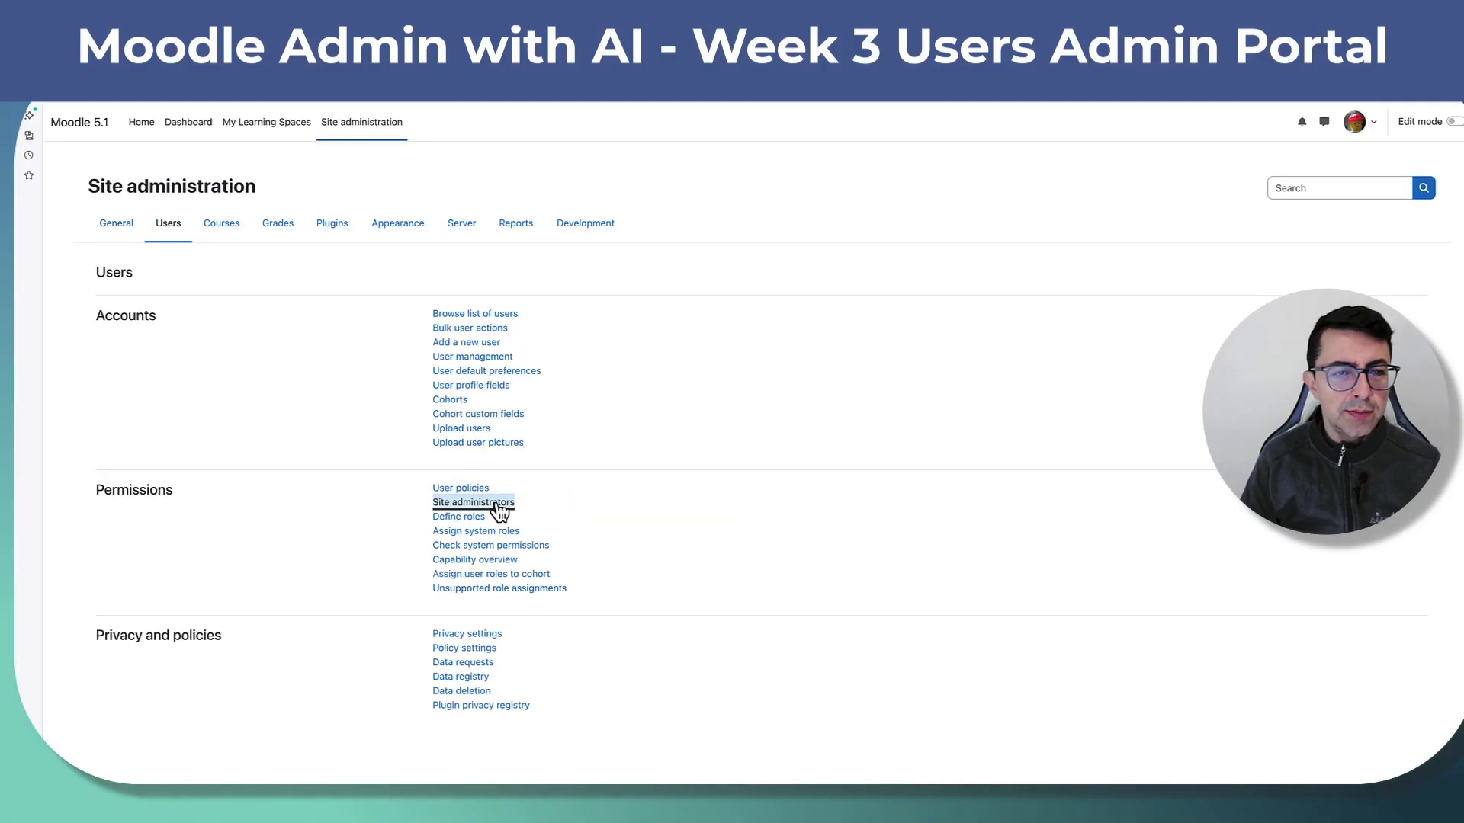
- Add the potential user with the Gmail address to the site administrators and select that user in the current administrators list
left_click(496, 504)
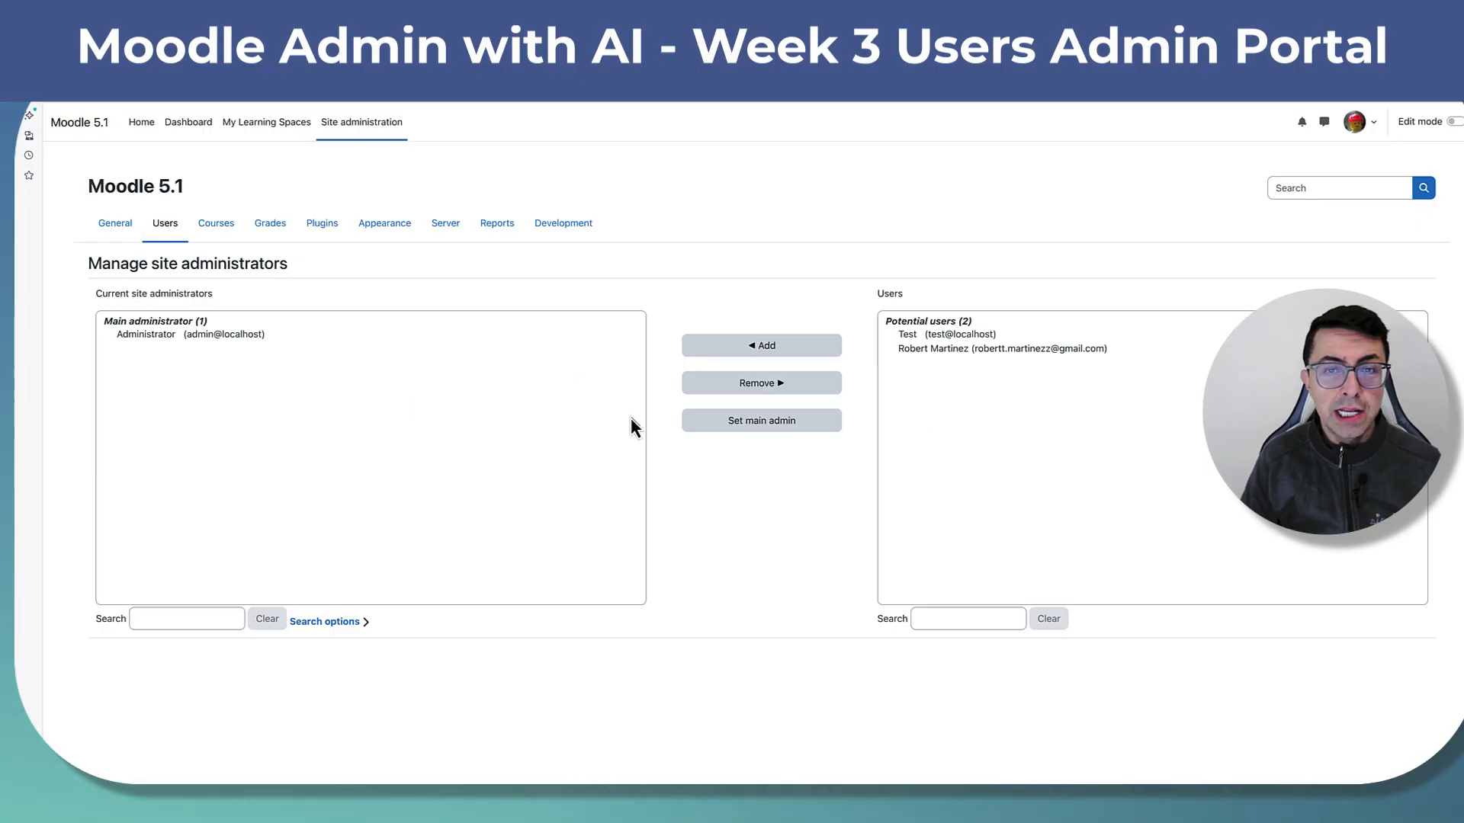
left_click(918, 350)
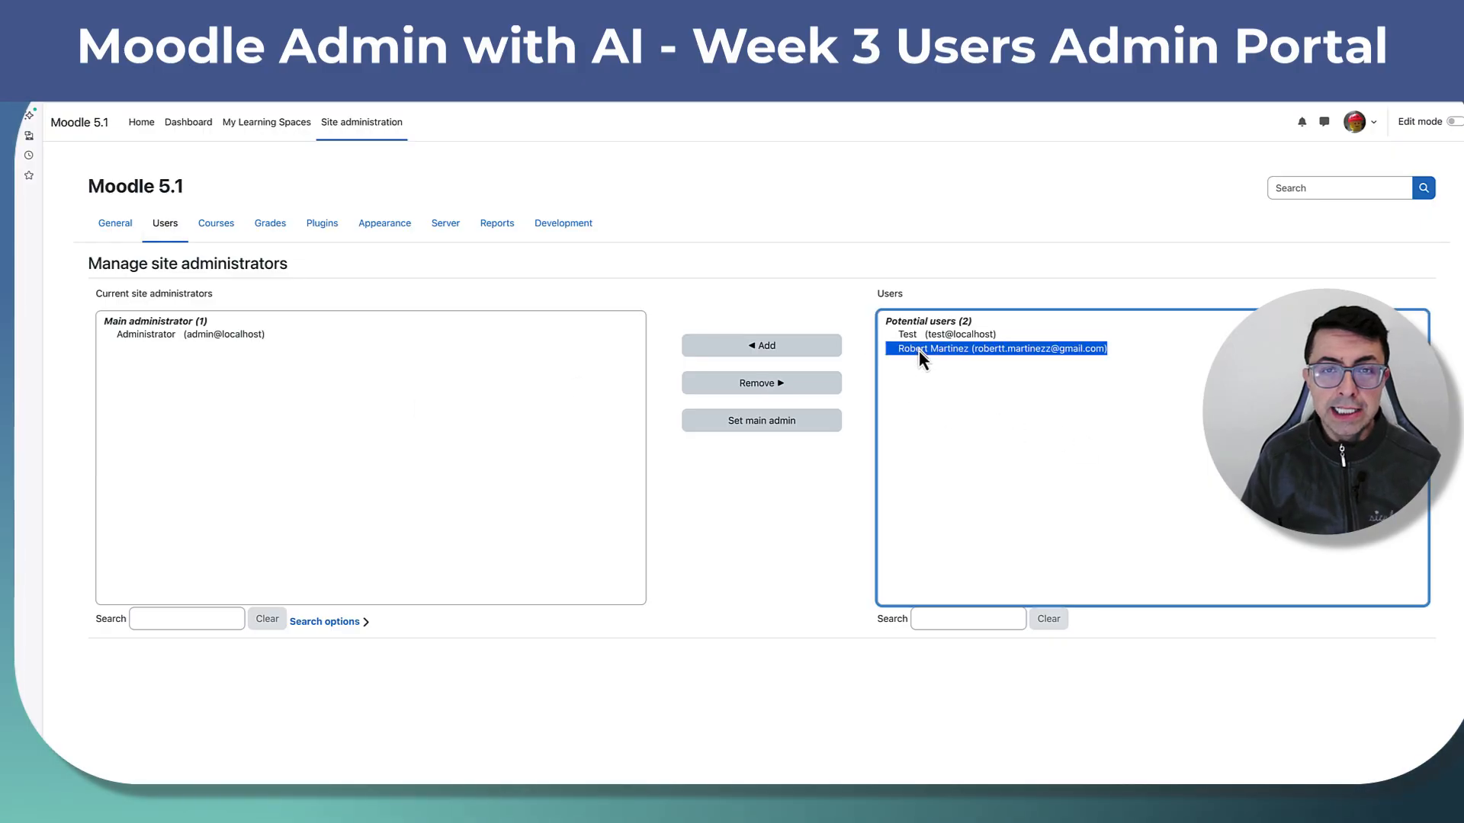
left_click(782, 349)
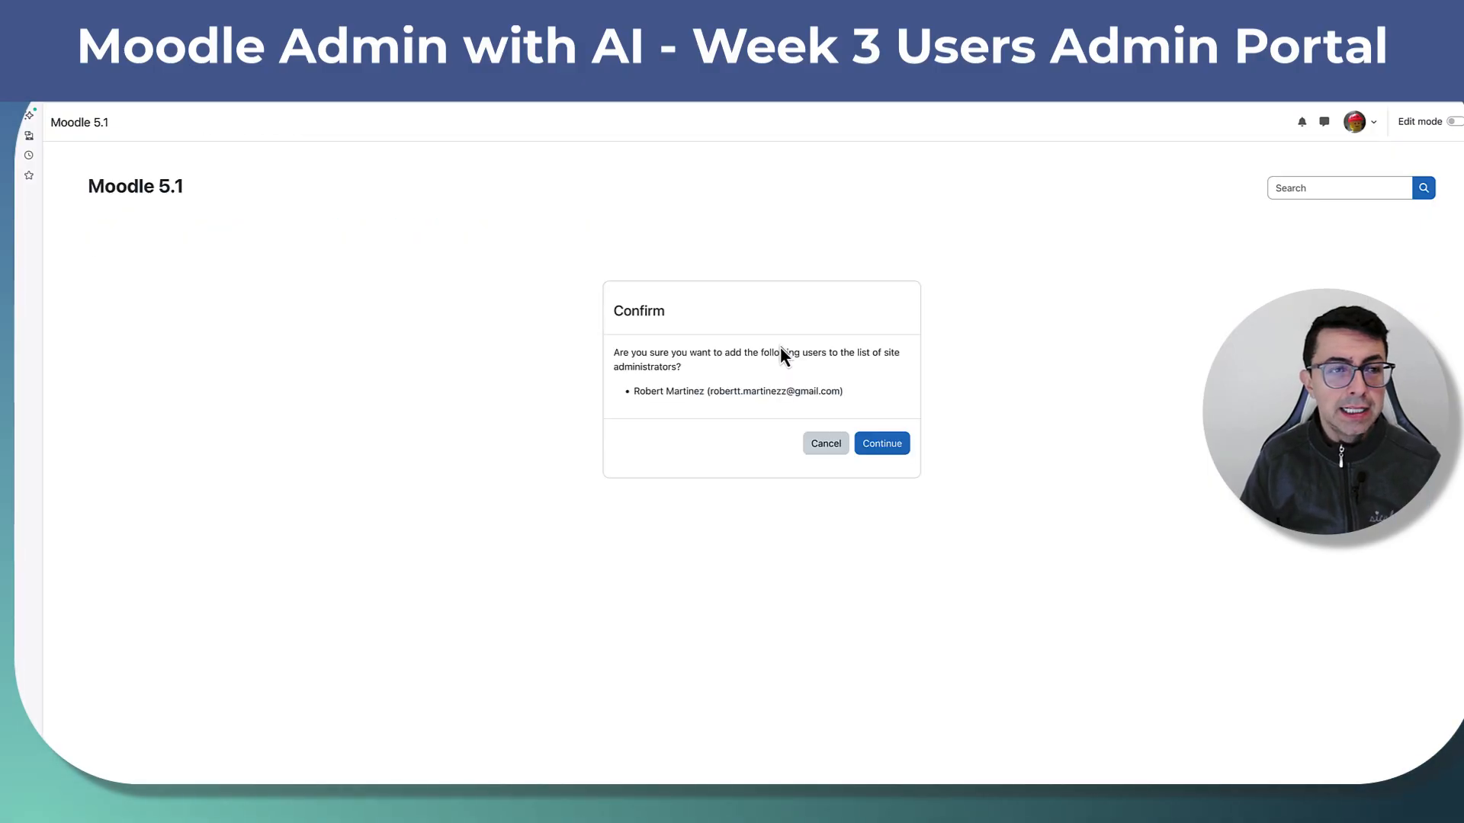
left_click(888, 447)
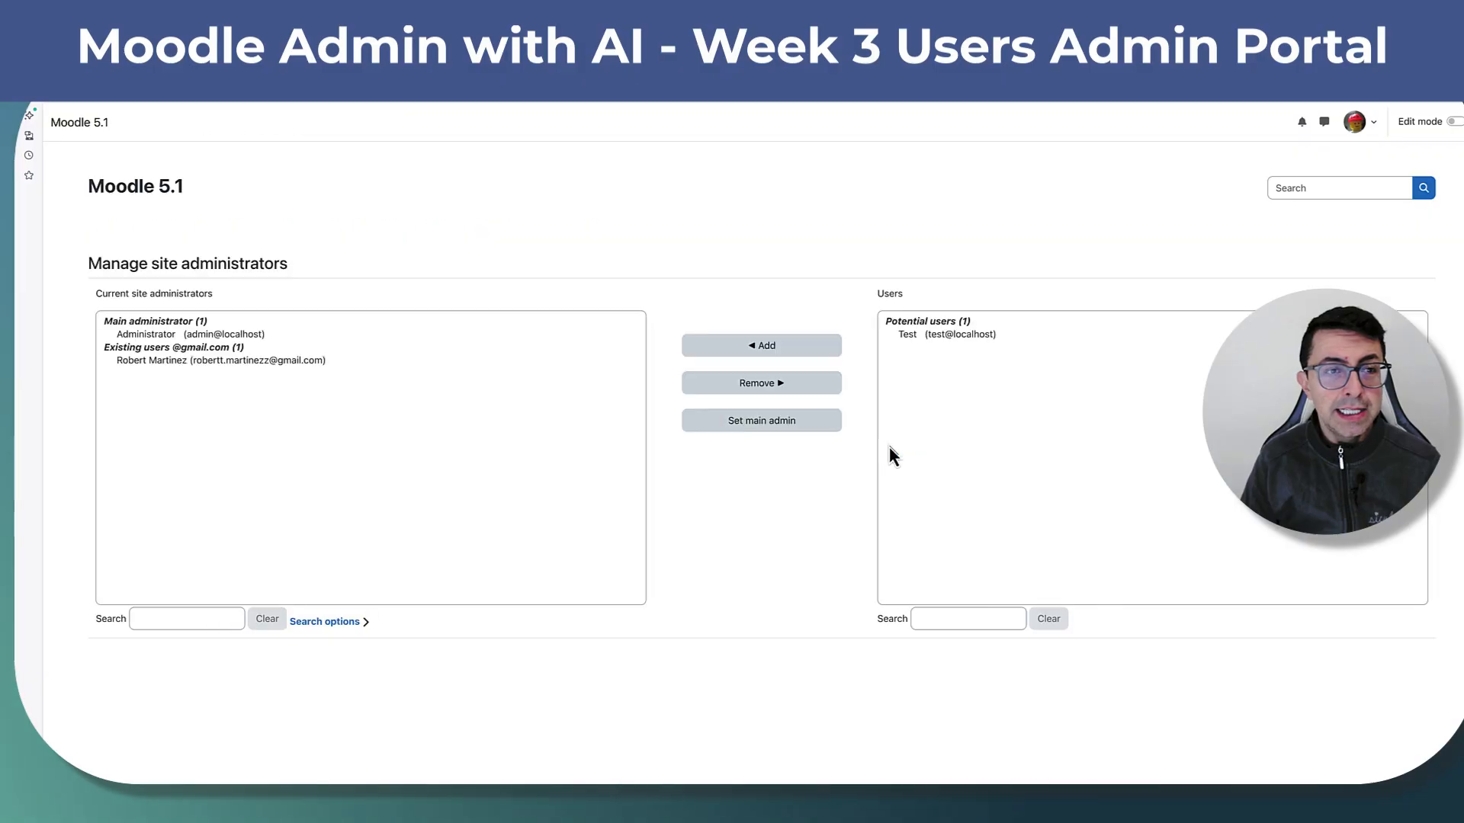
left_click(226, 360)
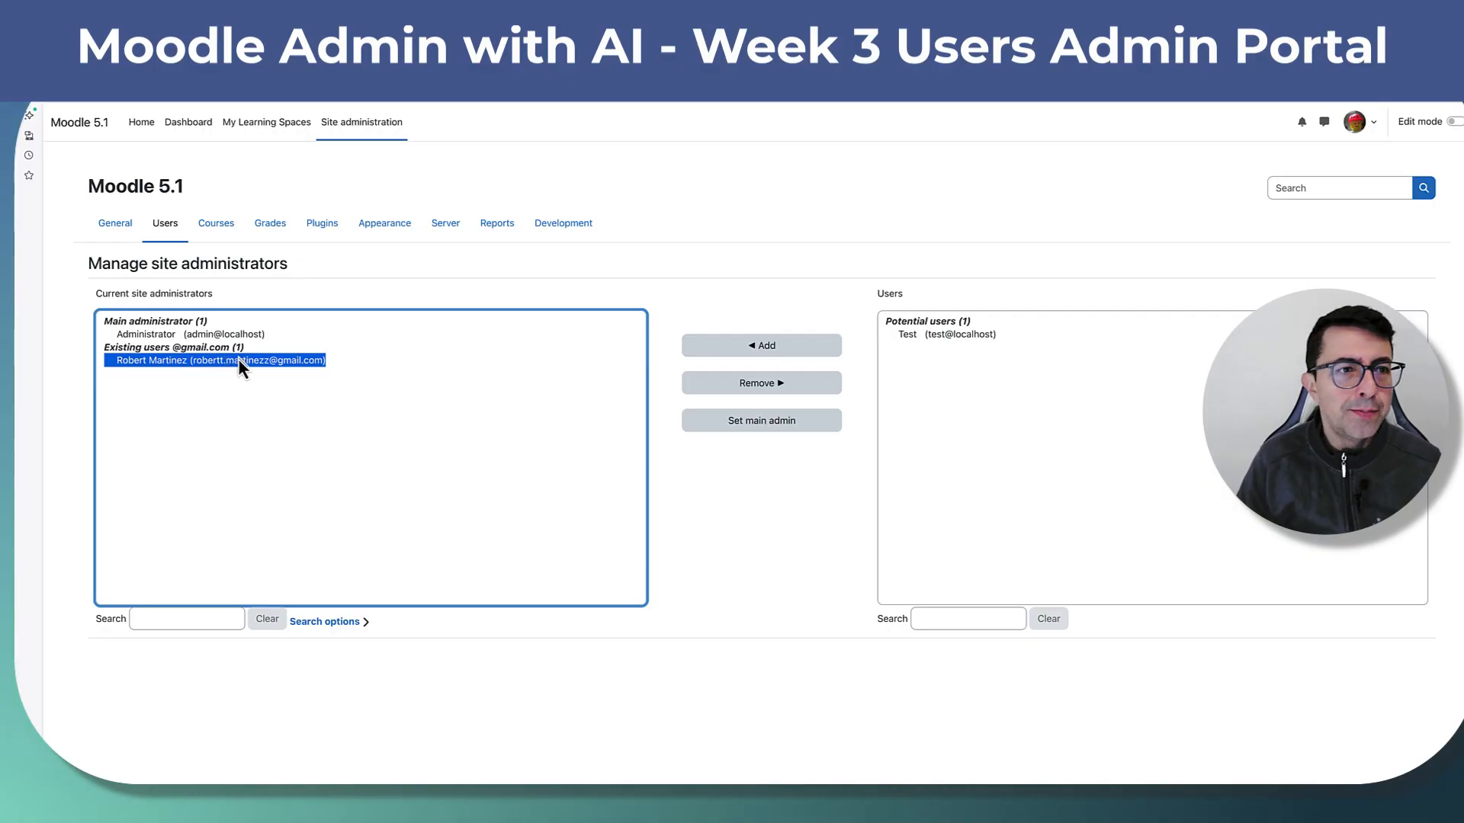
- Review the Define roles settings, including allowed role assignments and role viewing, and open the Assign system roles page
left_click(166, 226)
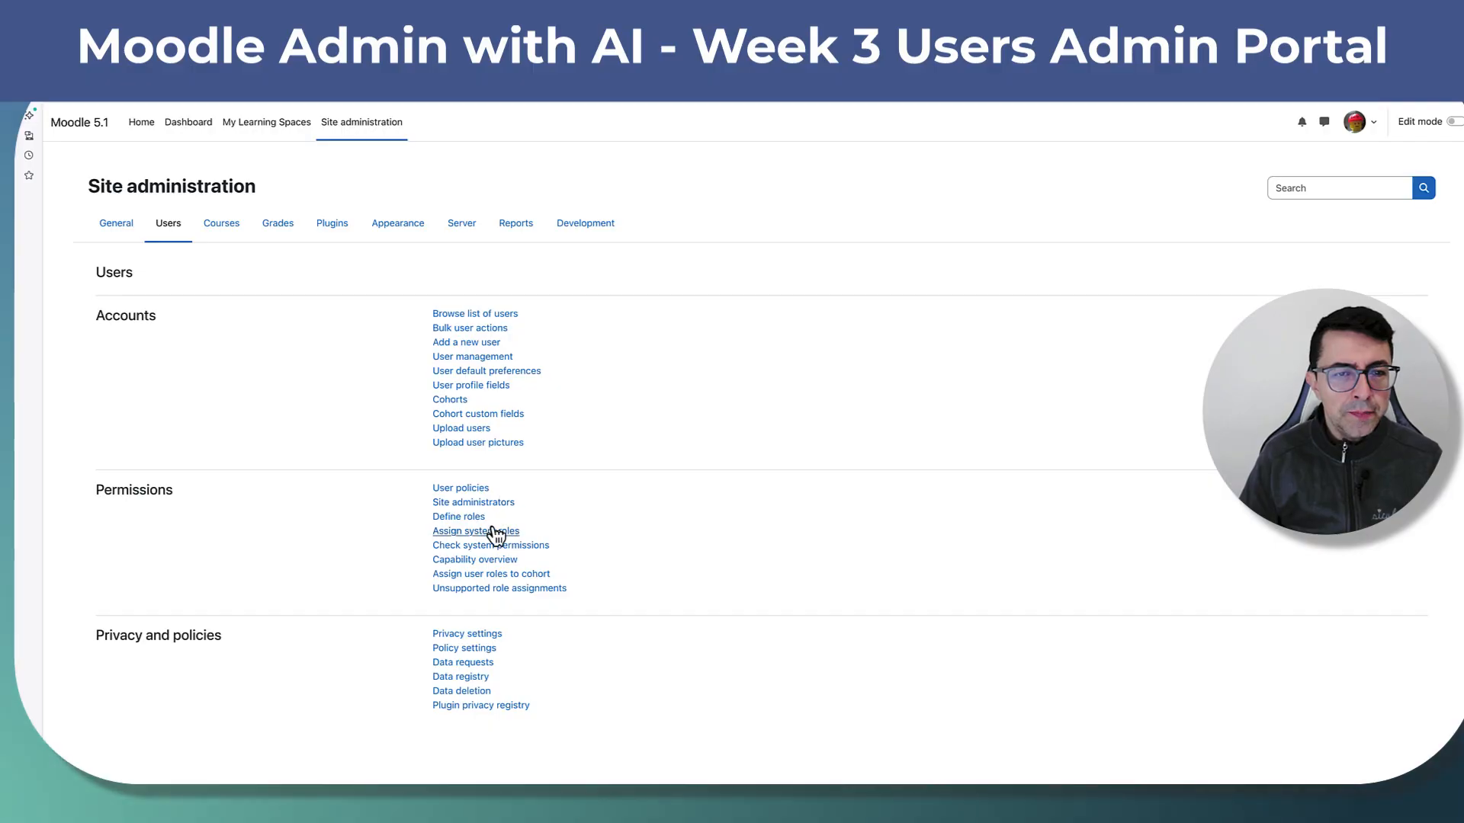
left_click(467, 518)
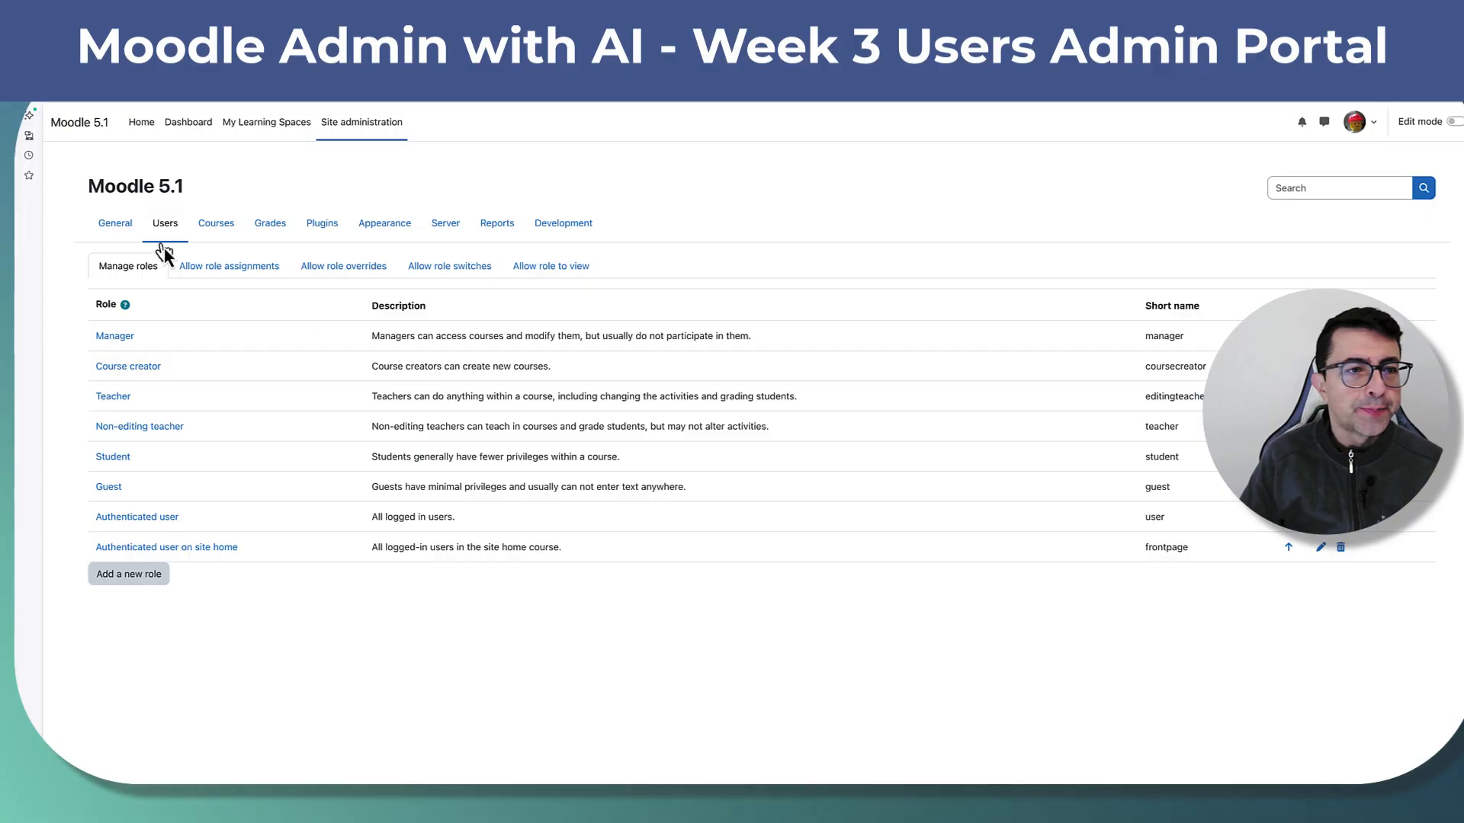
left_click(238, 279)
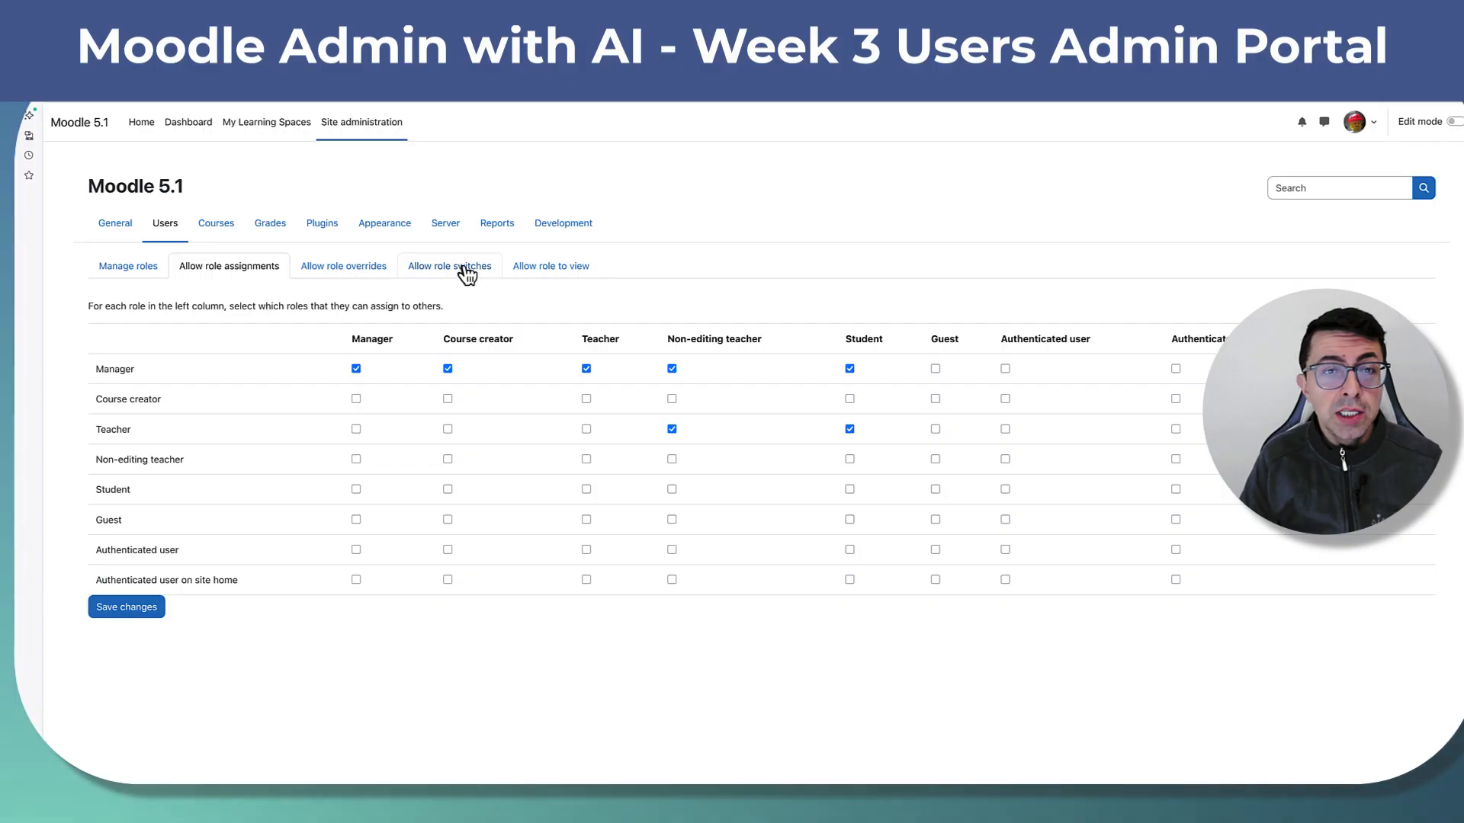
left_click(554, 267)
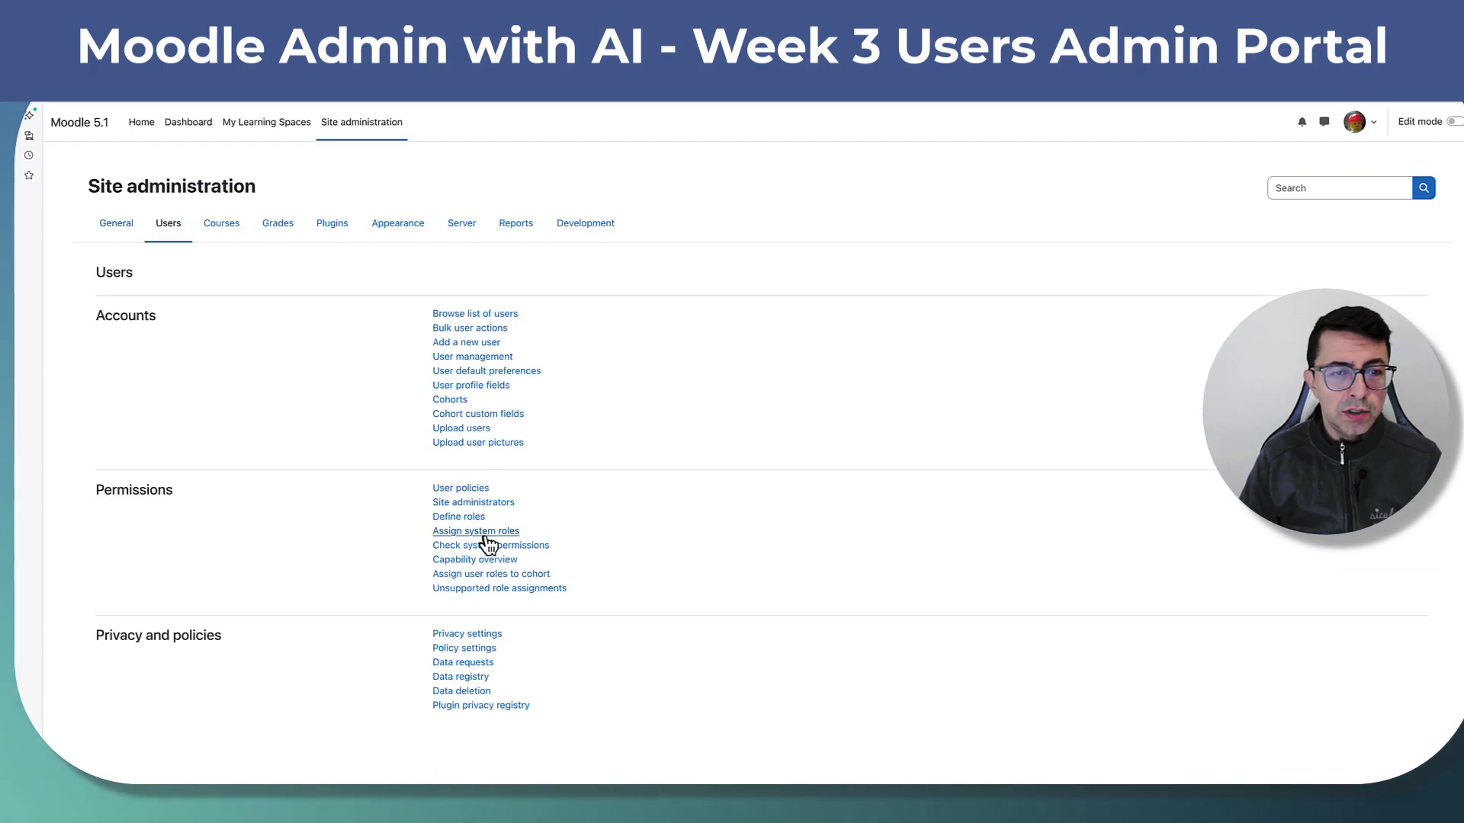
left_click(493, 532)
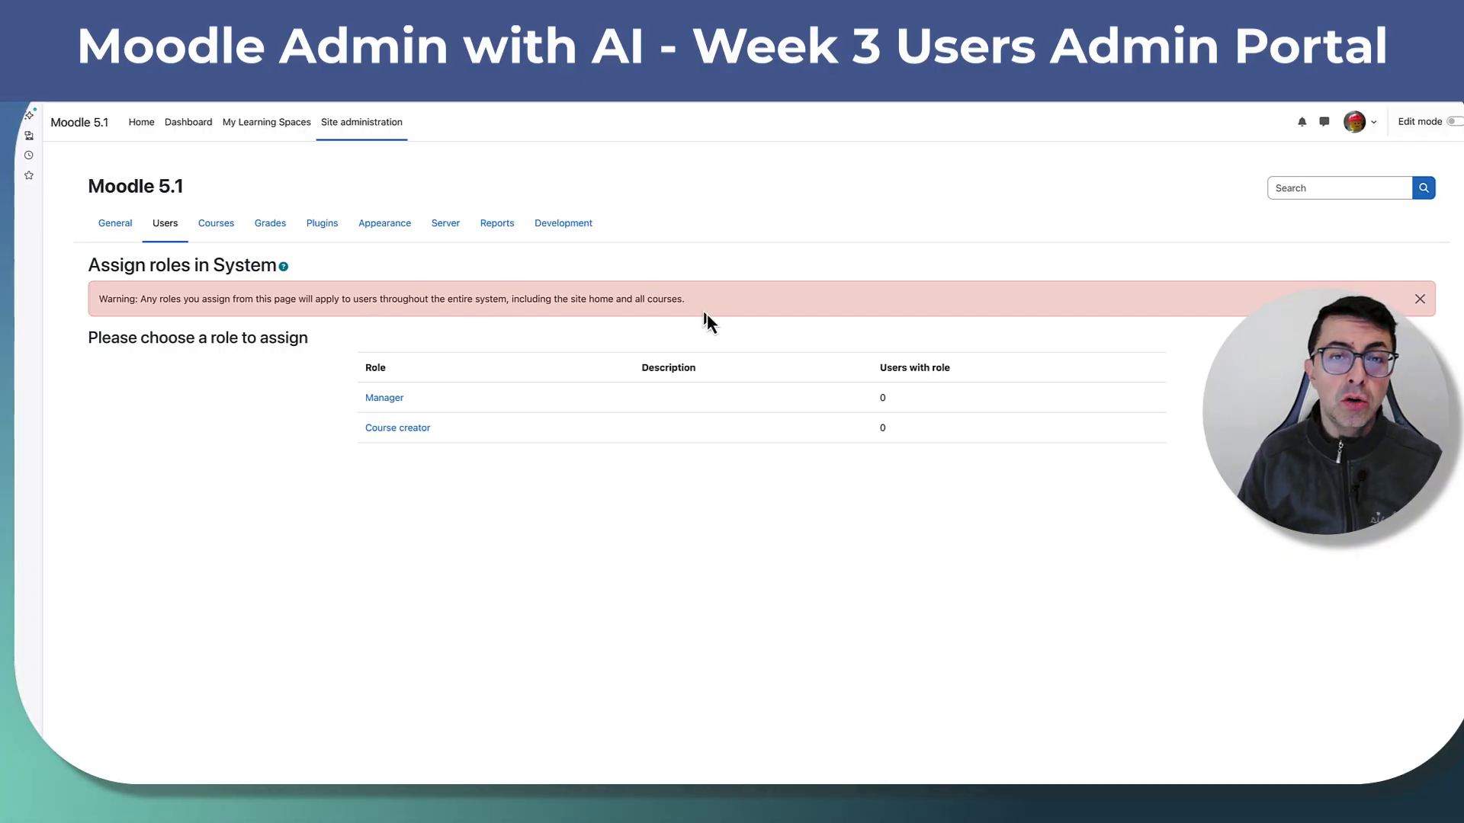
- Check the system permissions of the added Gmail site administrator and look through the full capability list
left_click(165, 226)
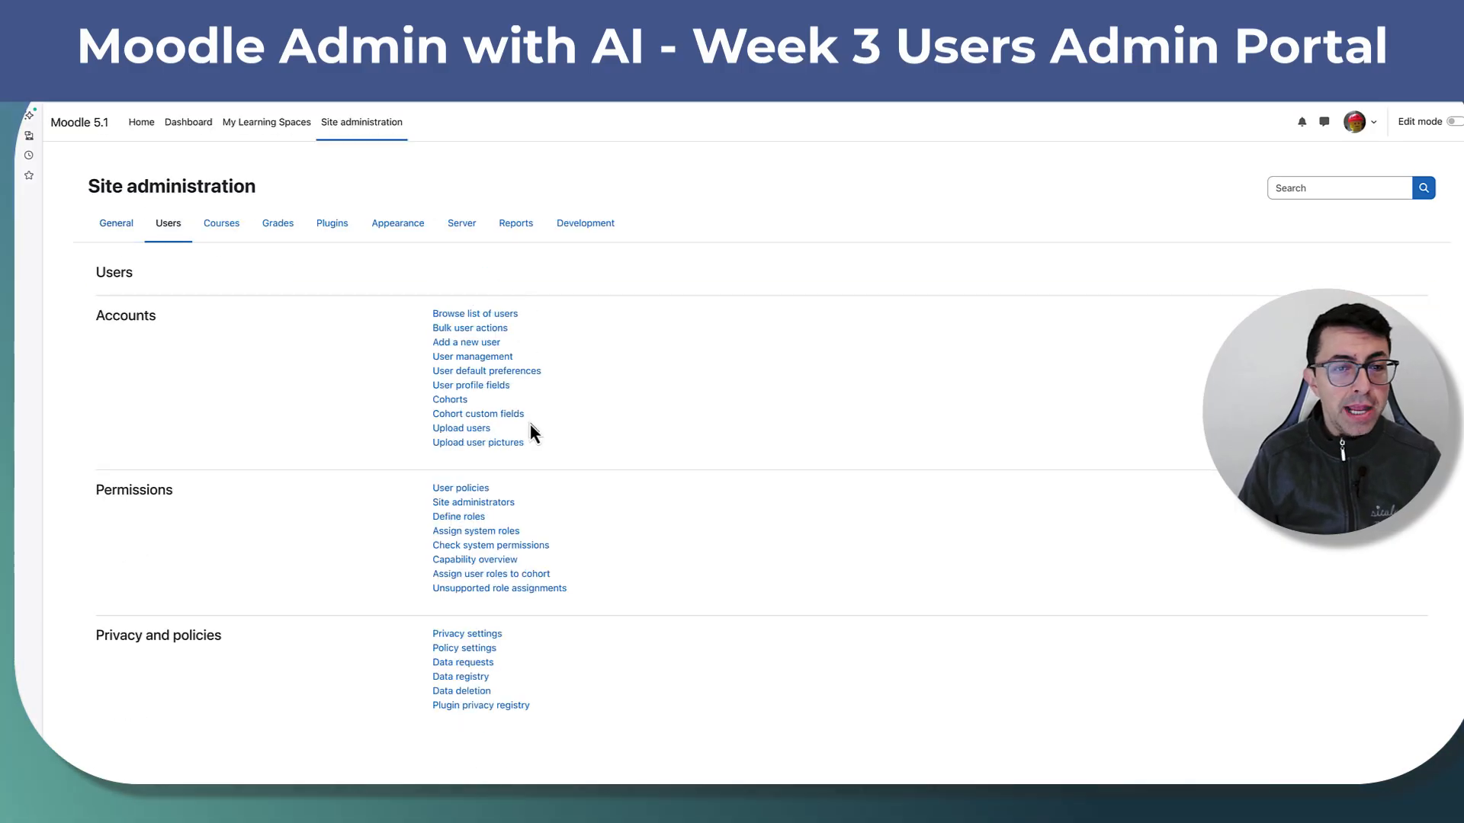
left_click(506, 547)
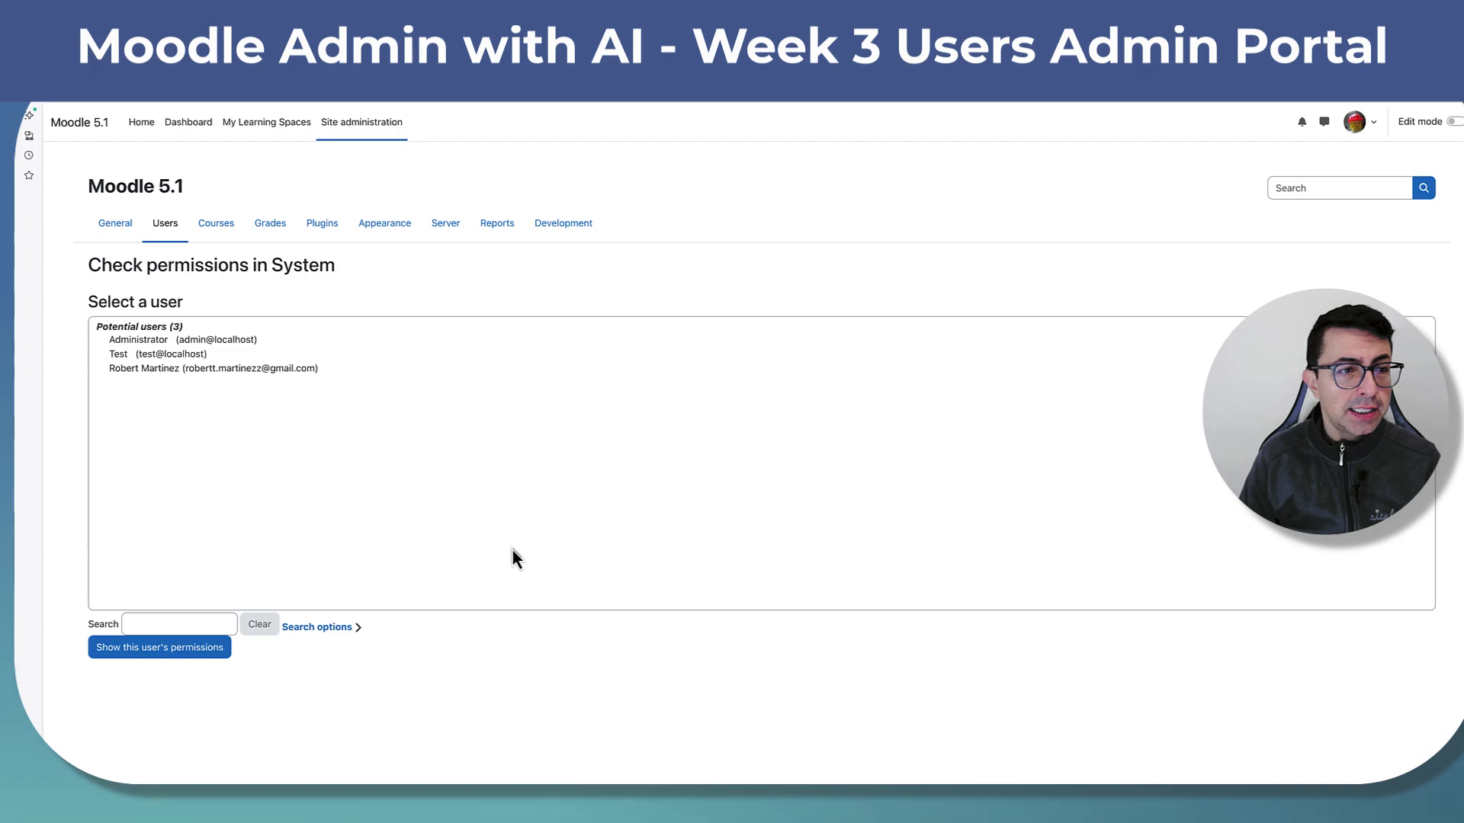
left_click(151, 371)
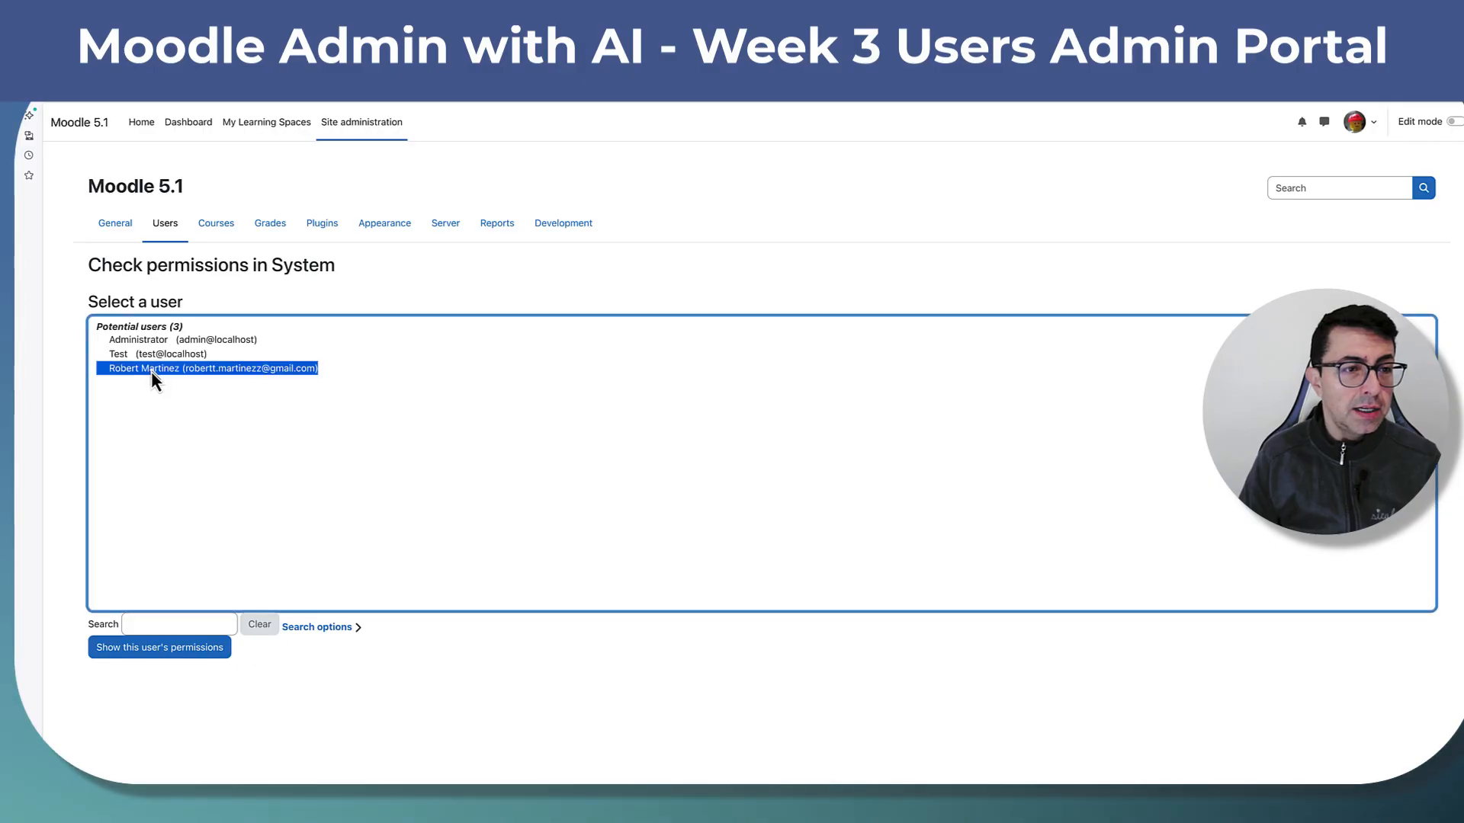
left_click(180, 652)
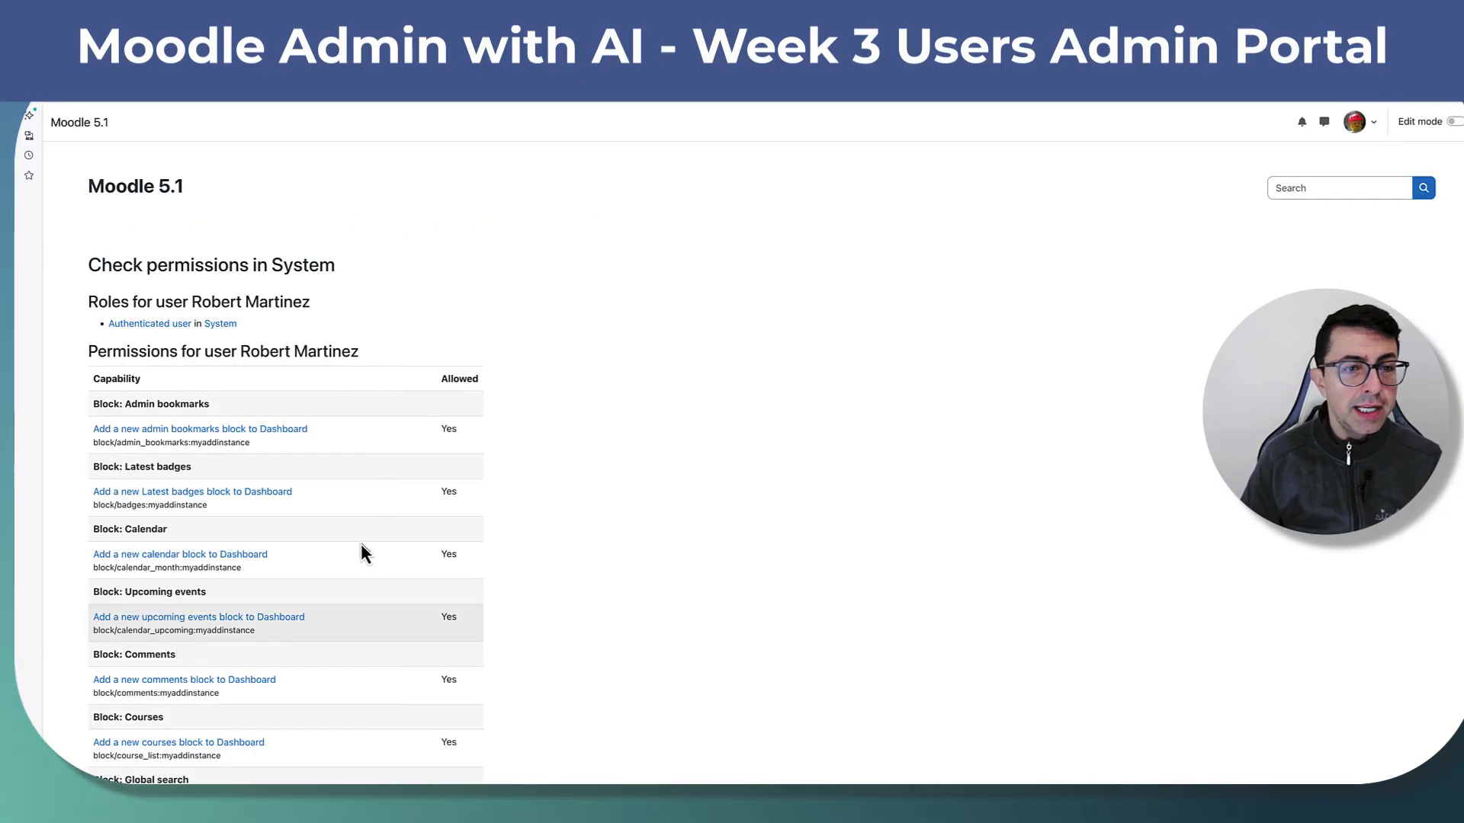
scroll(363, 546, "down", 5)
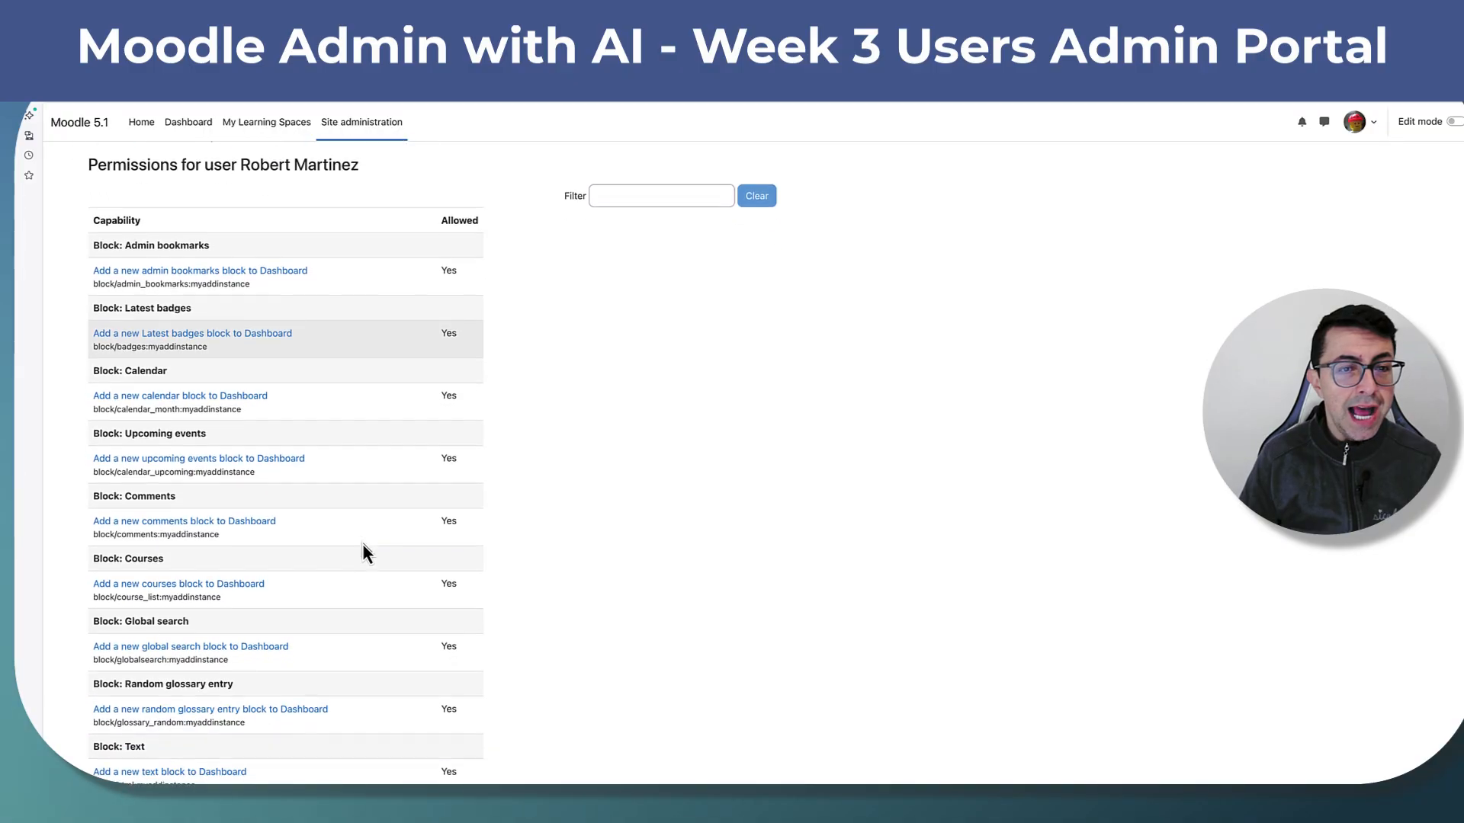
scroll(363, 546, "down", 10)
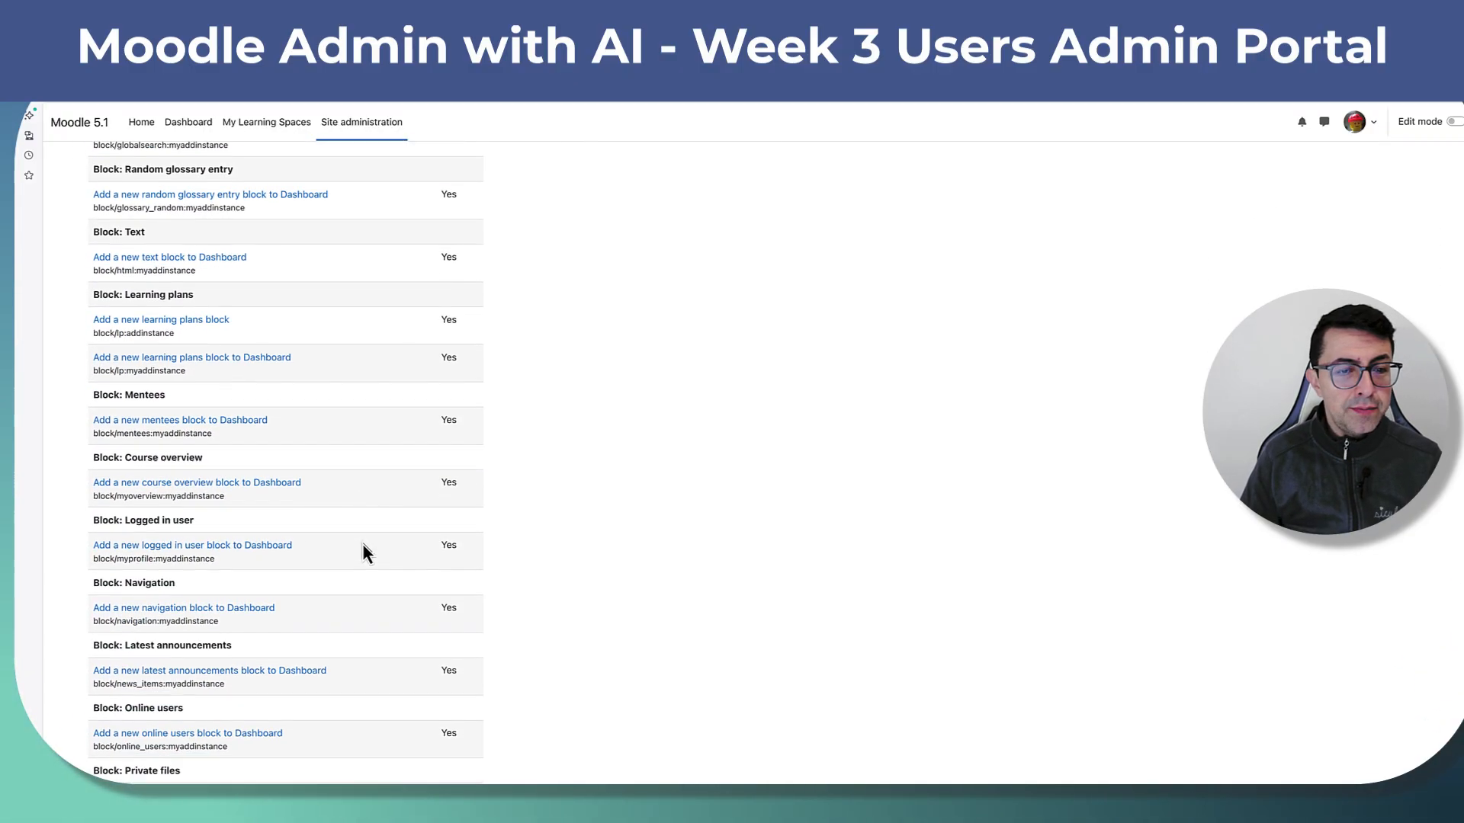
scroll(363, 546, "down", 16)
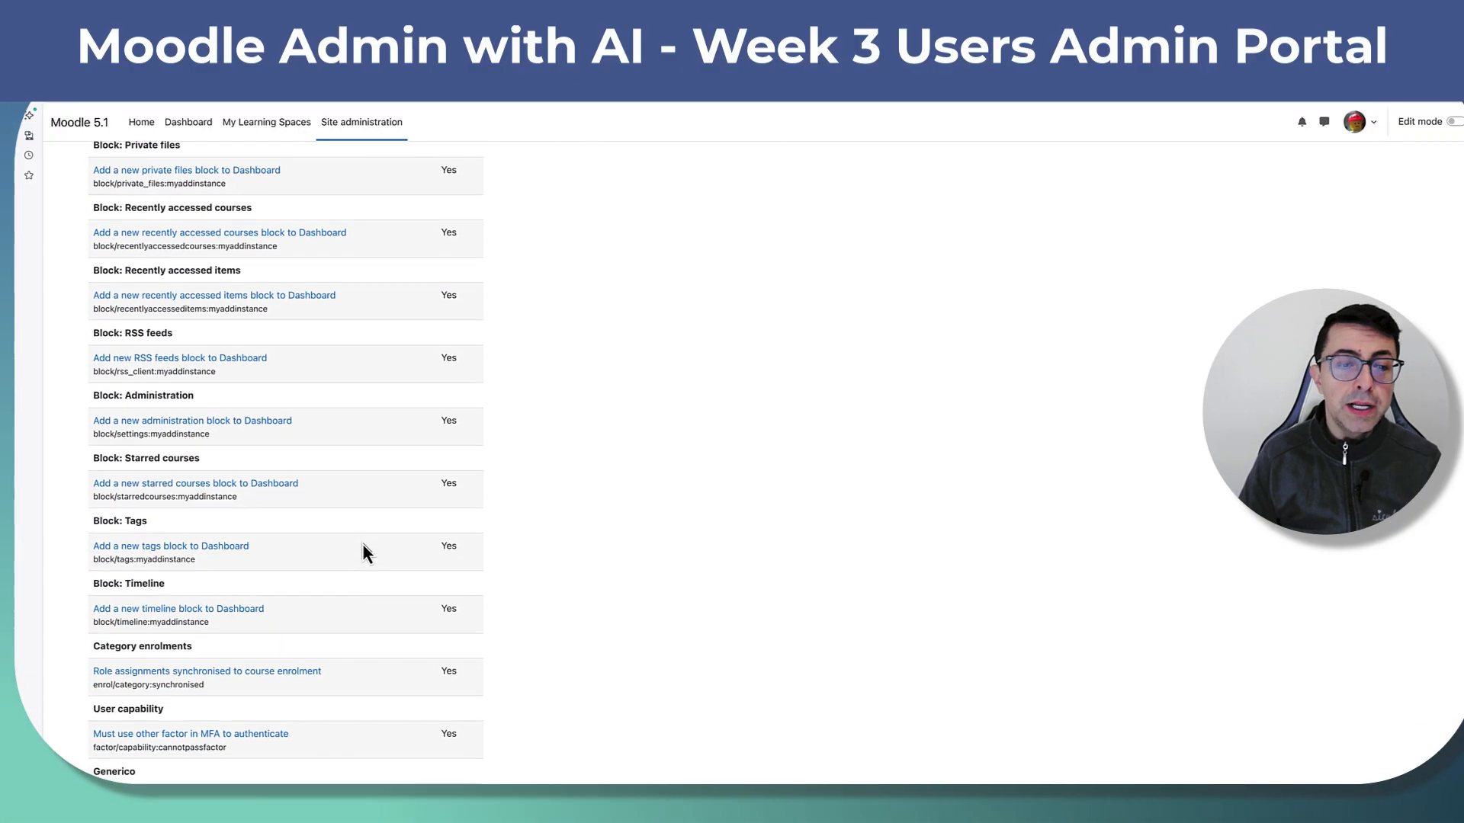
scroll(363, 543, "down", 10)
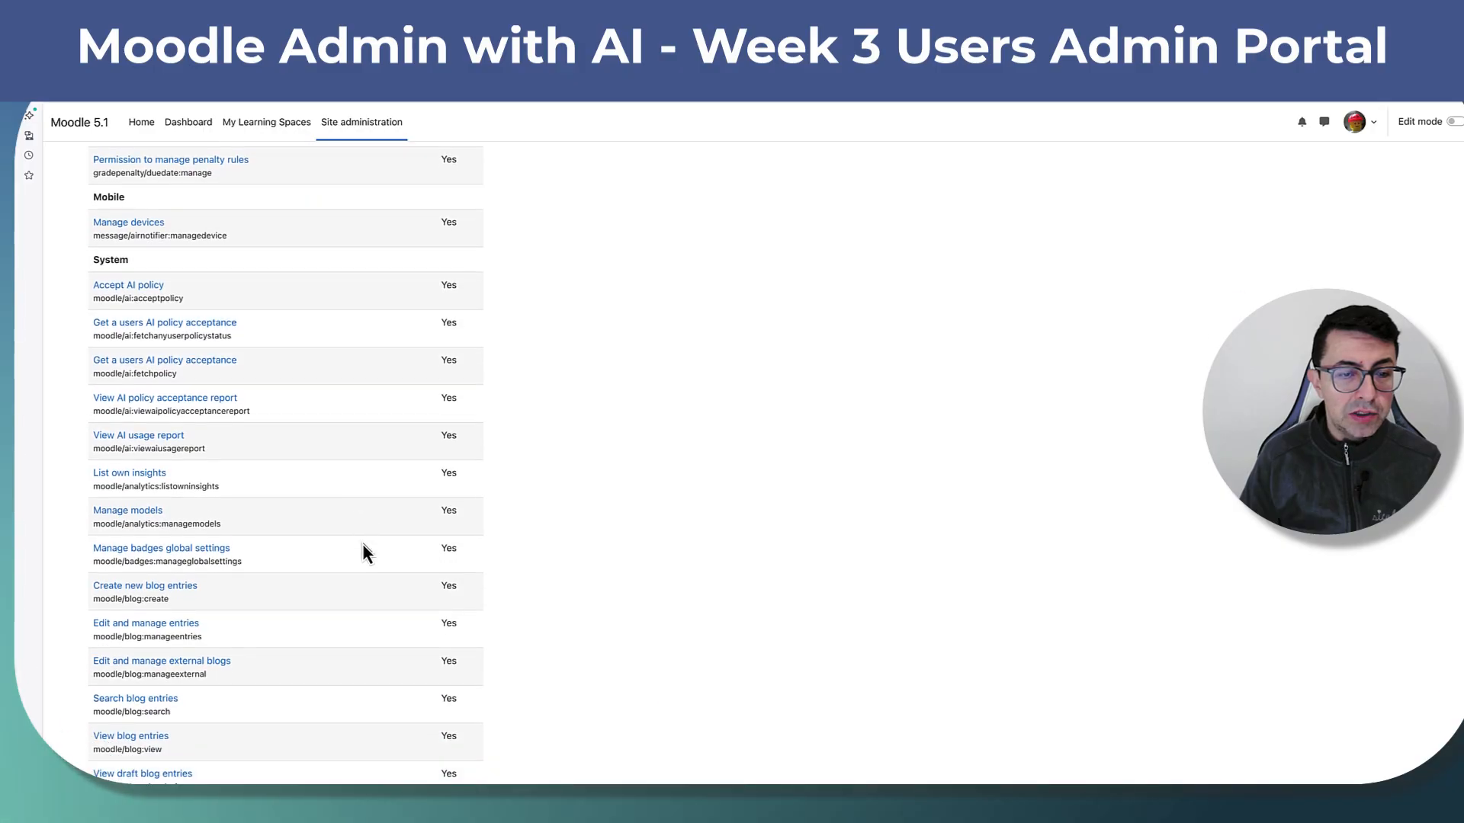
scroll(362, 543, "down", 20)
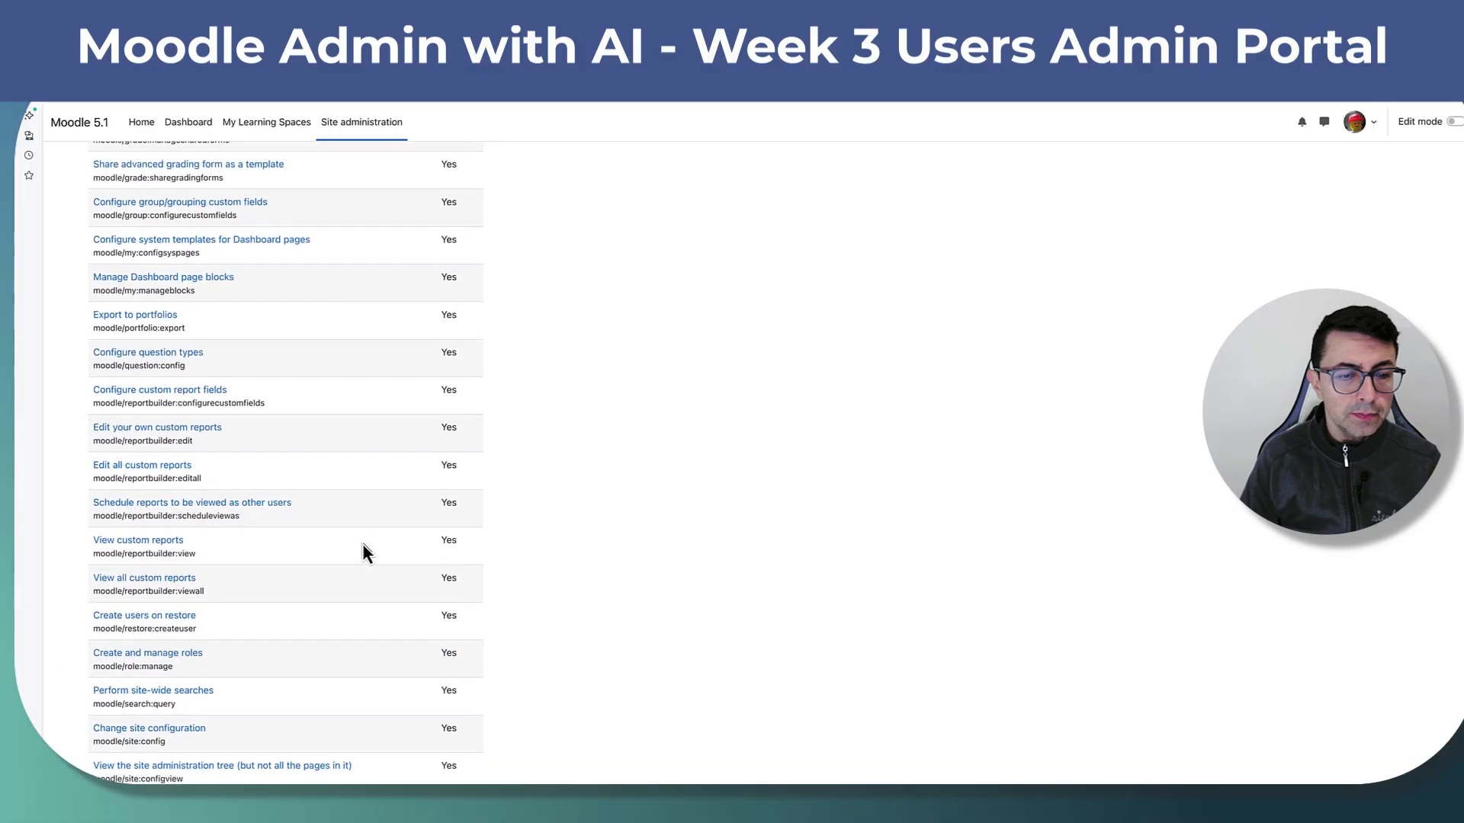
scroll(363, 543, "down", 14)
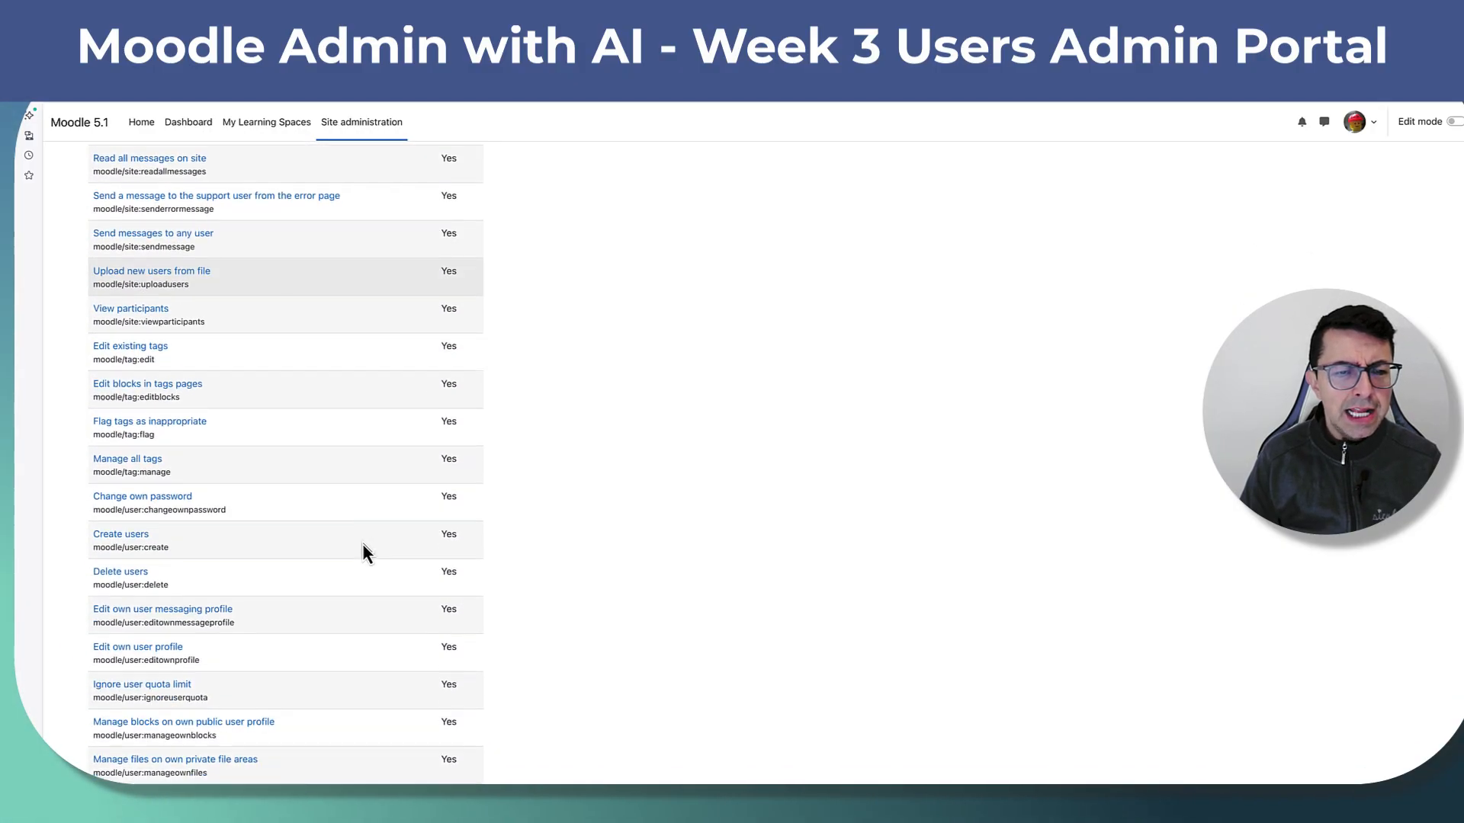
scroll(363, 542, "down", 20)
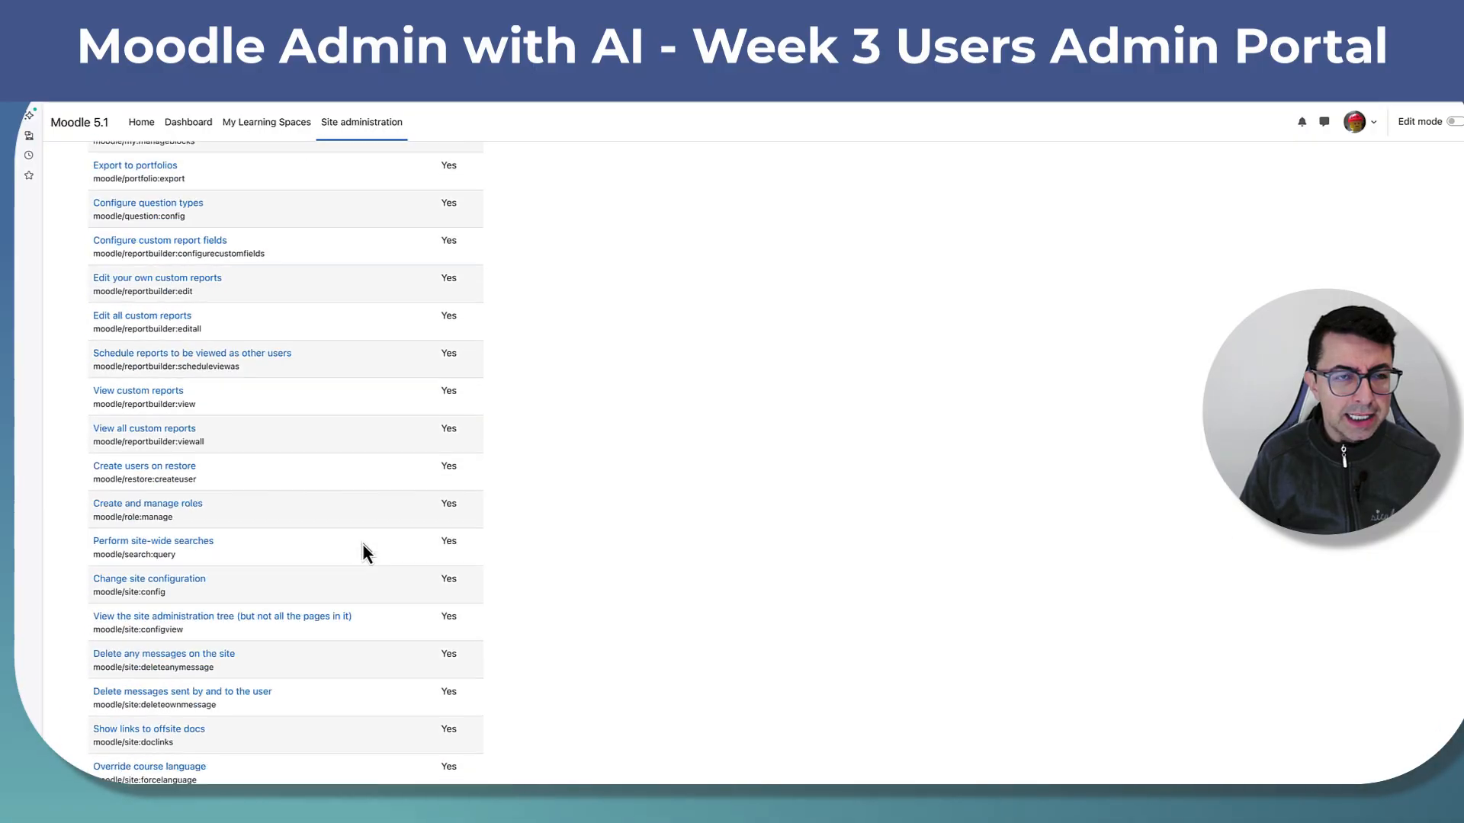
scroll(363, 543, "up", 20)
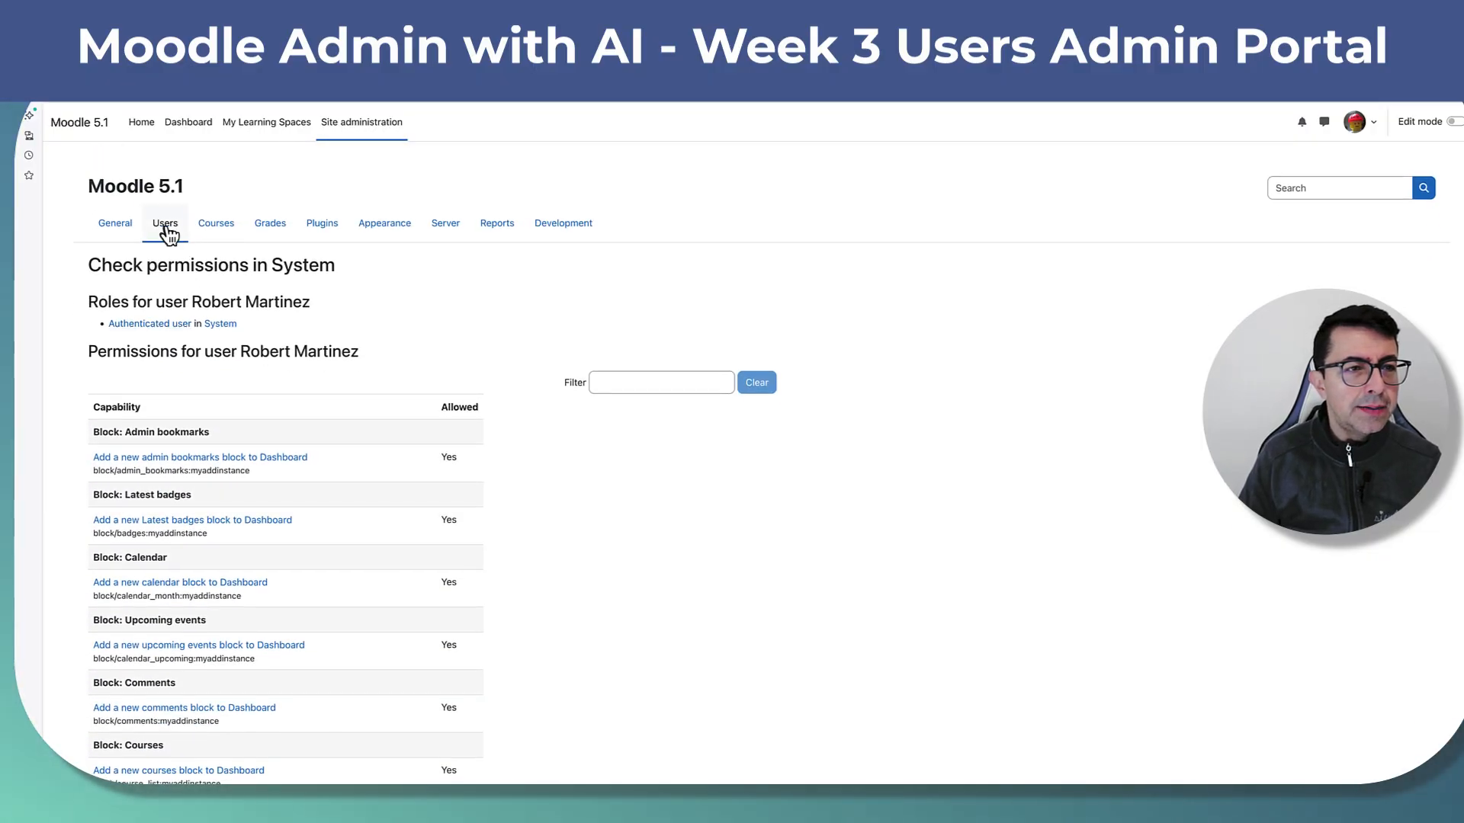
- Check the system permissions of the Test user and look through the allowed capabilities
left_click(166, 227)
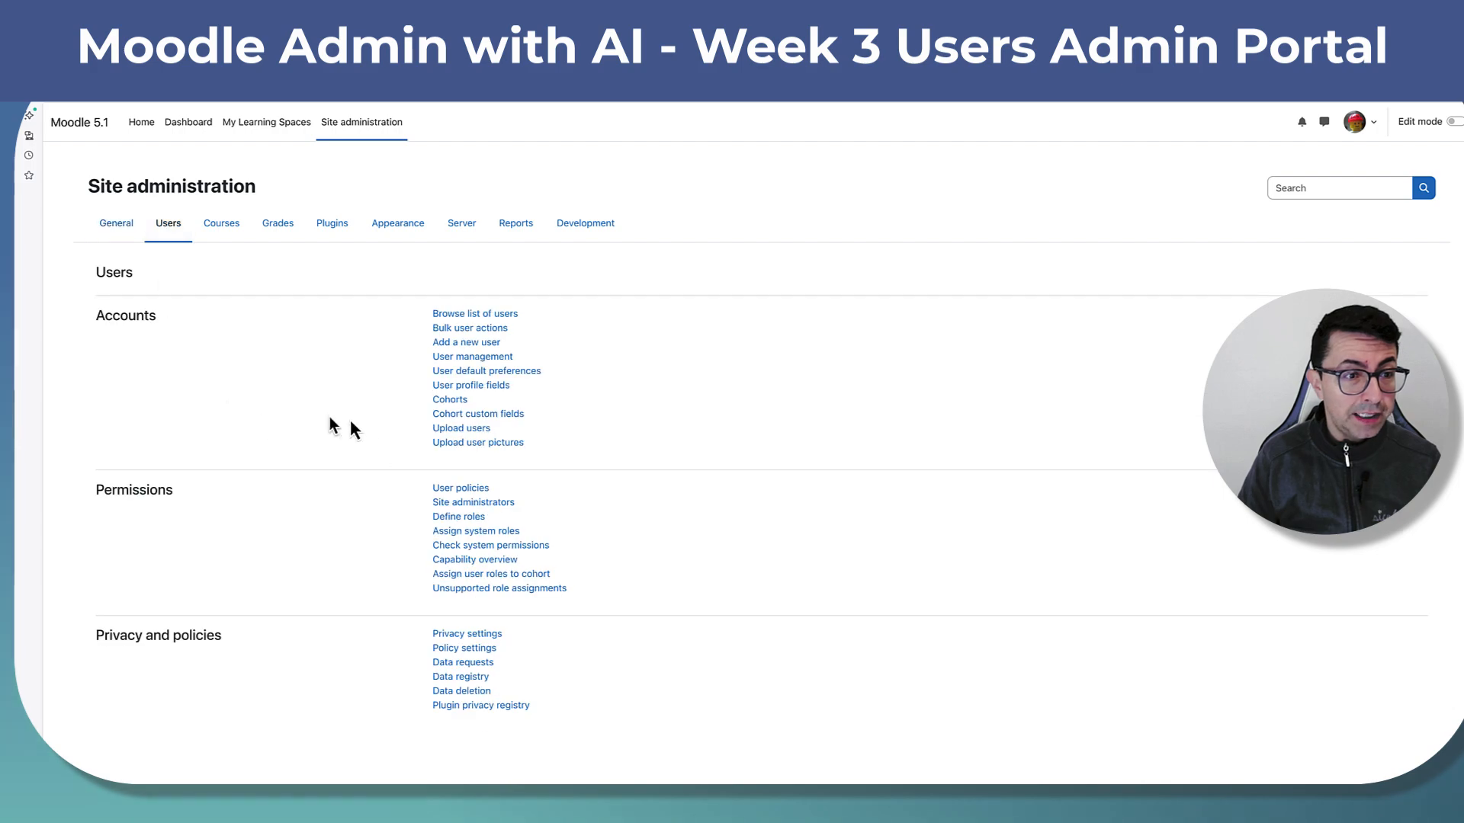
left_click(499, 545)
left_click(154, 354)
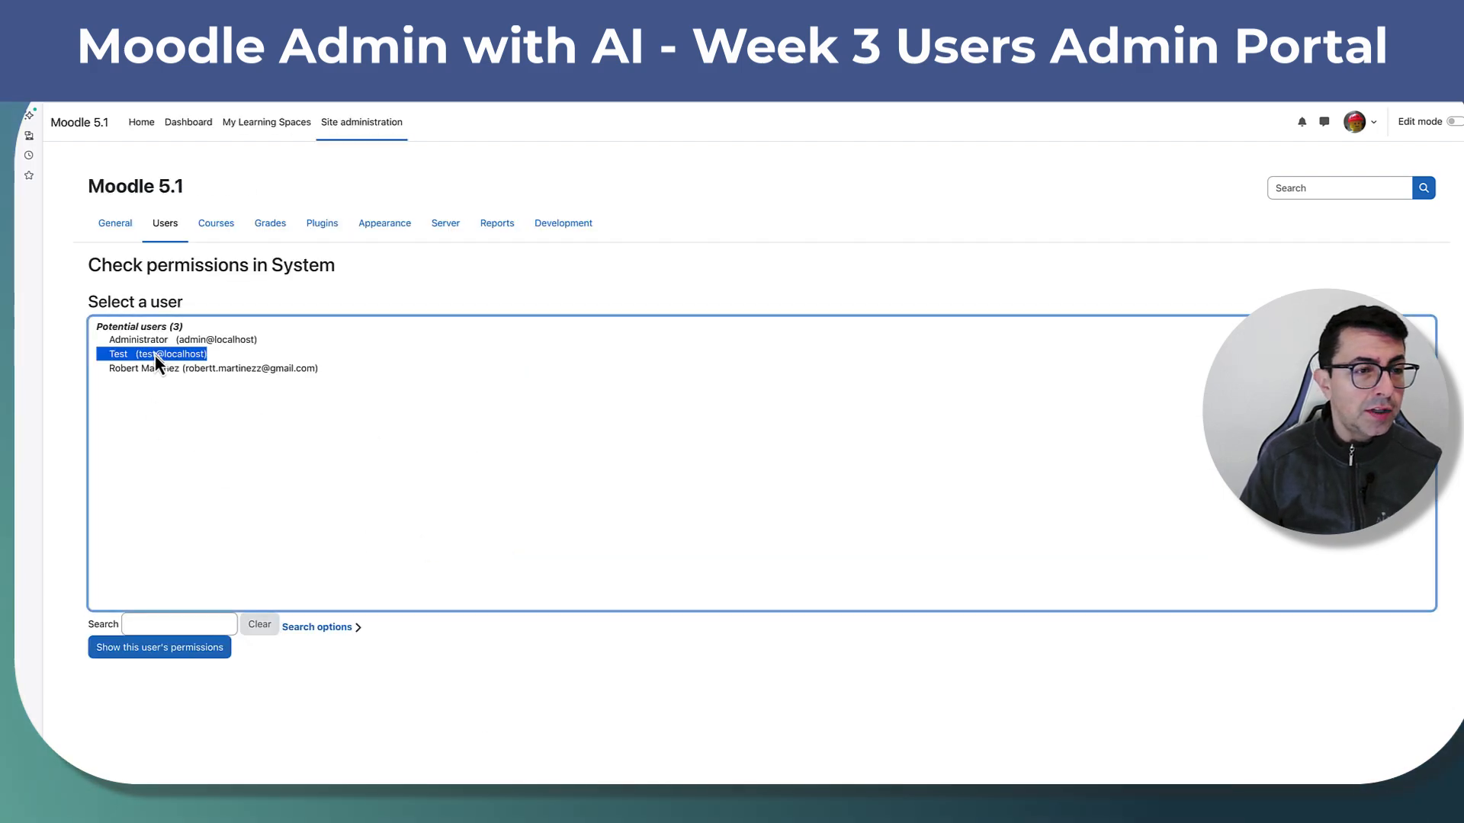
left_click(190, 649)
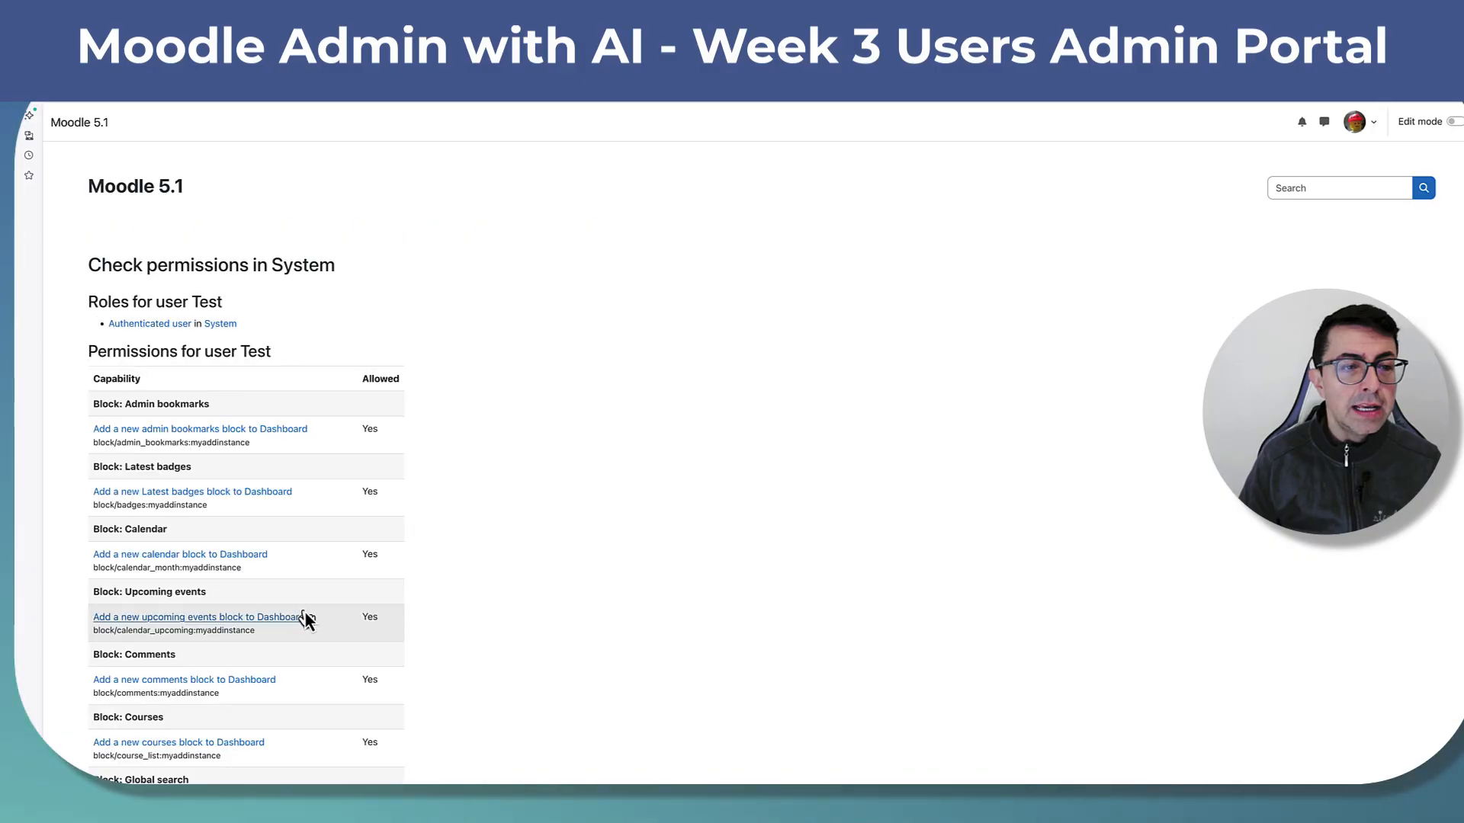
scroll(304, 610, "down", 15)
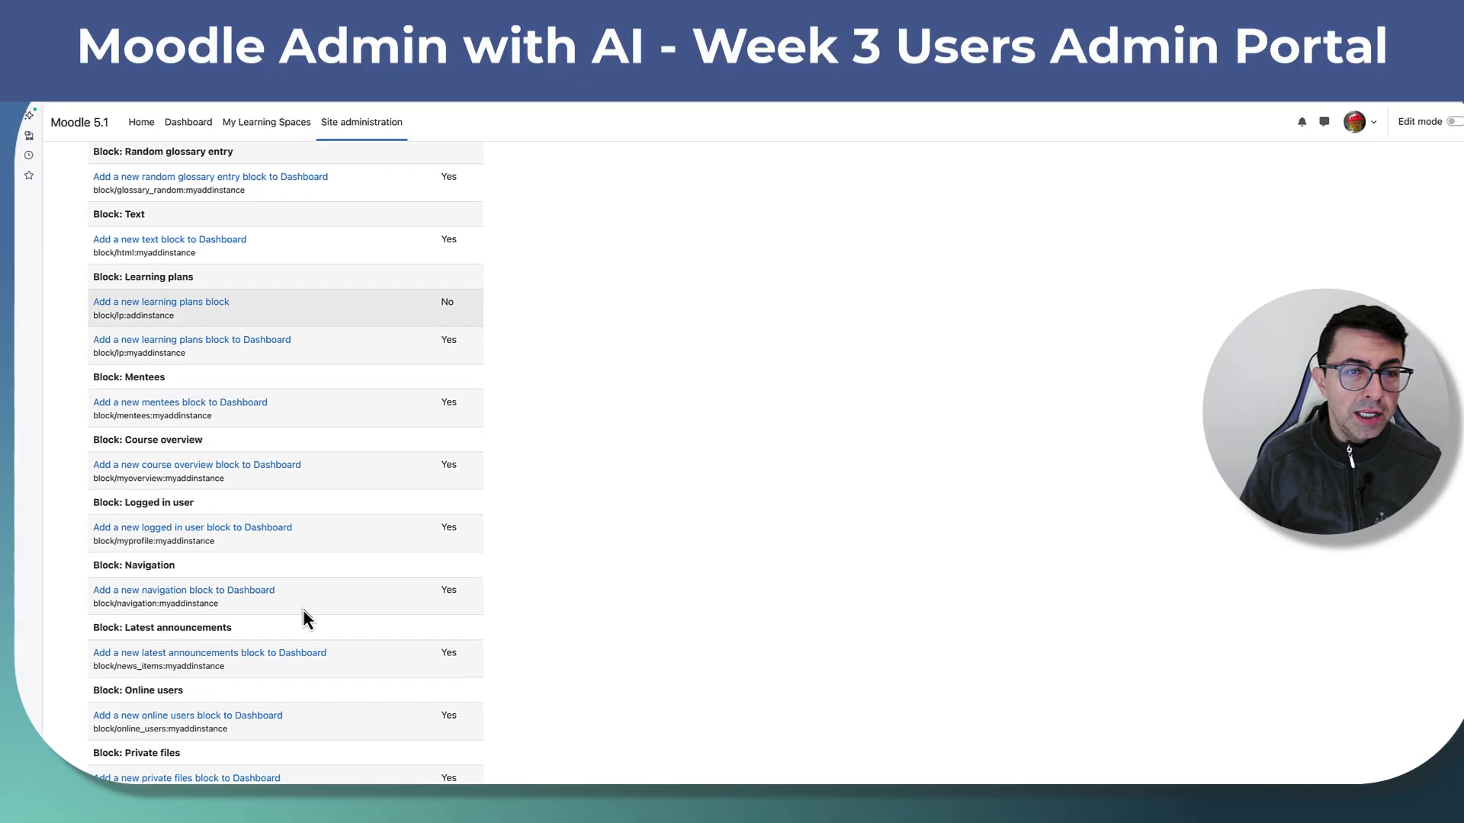